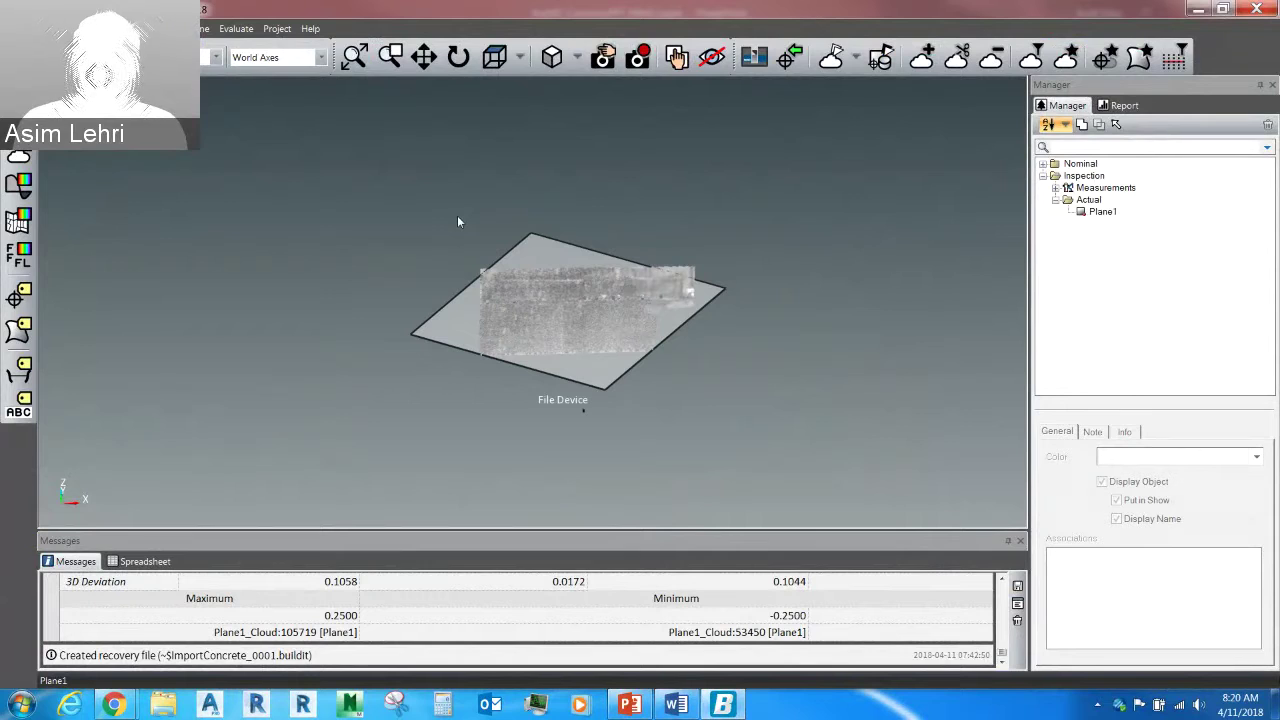
Turn the large toolbar icons off and back on in the interface customization options
{"action": "scroll", "coordinate": [510, 241], "scroll_direction": "up", "scroll_amount": 3}
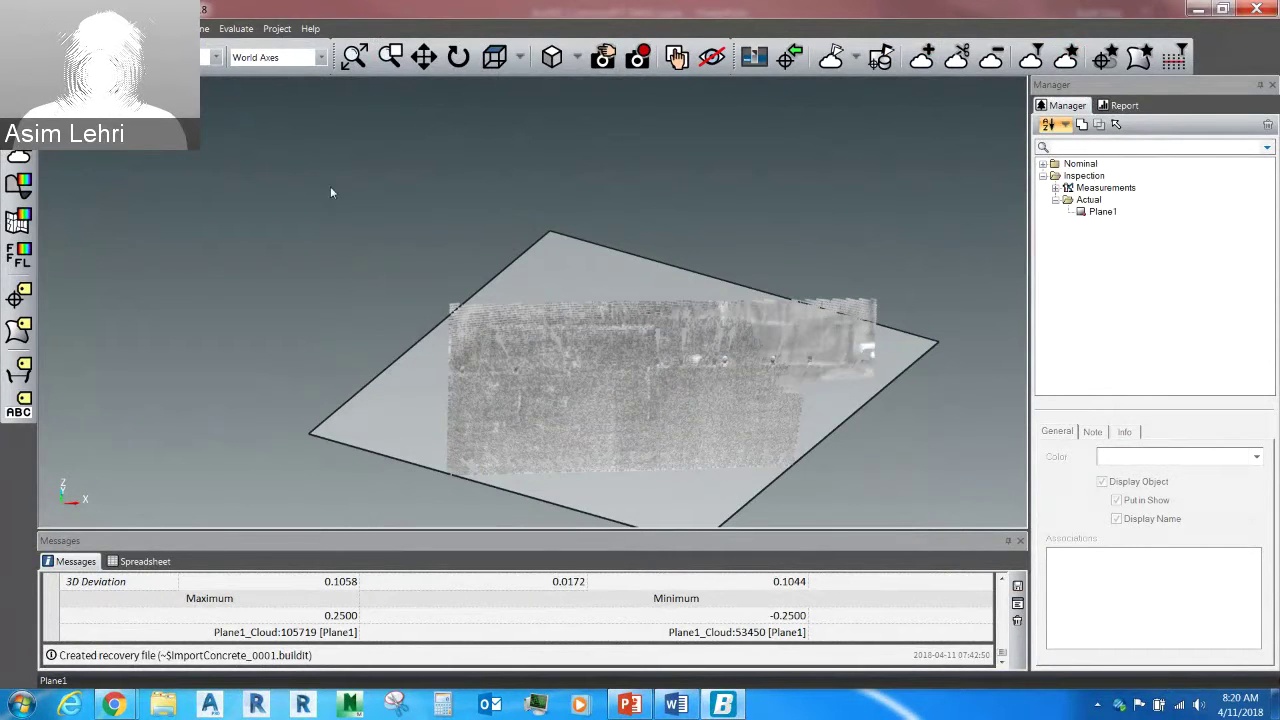
{"action": "middle_click_drag", "start_coordinate": [410, 262], "coordinate": [337, 310]}
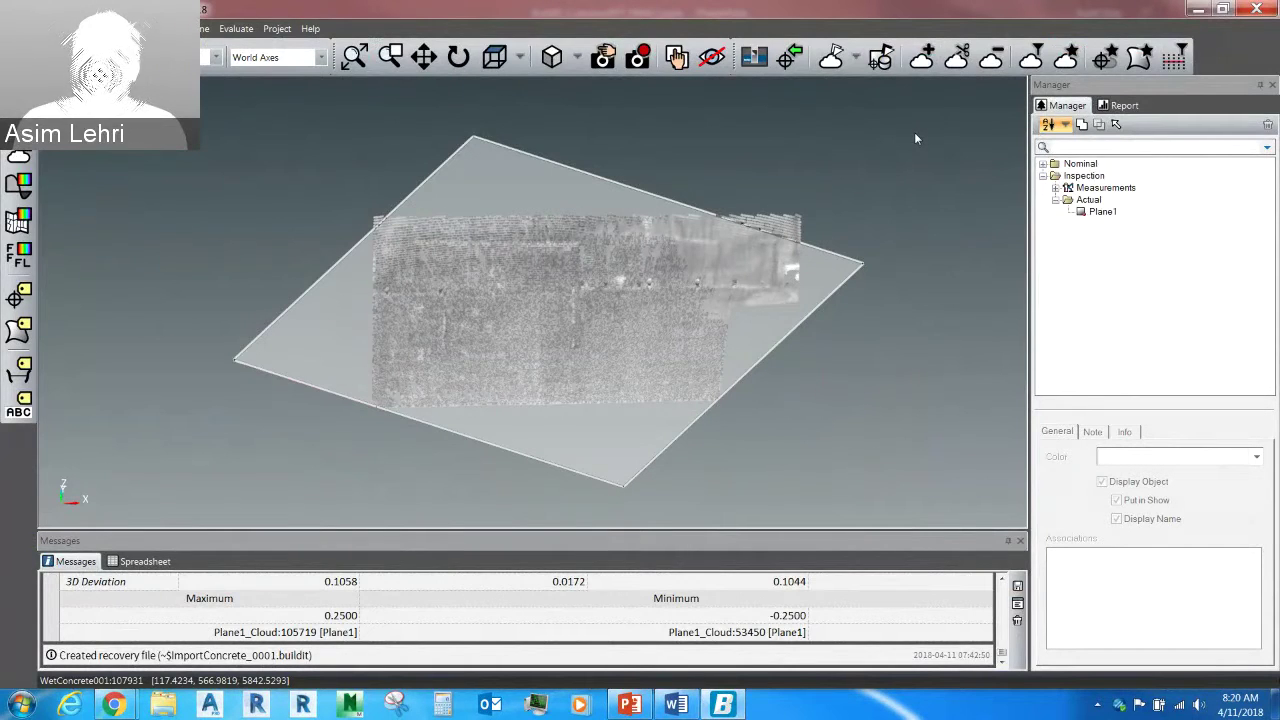
{"action": "right_click", "coordinate": [1212, 42]}
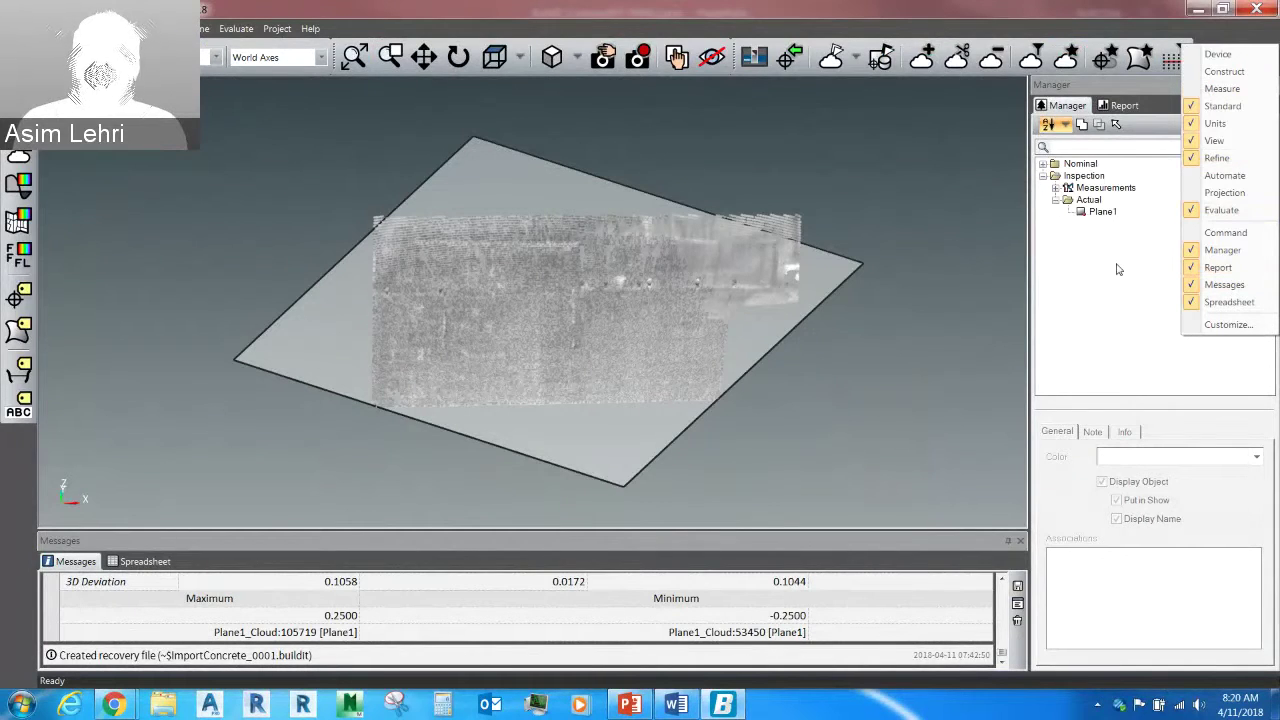
{"action": "left_click", "coordinate": [1246, 330]}
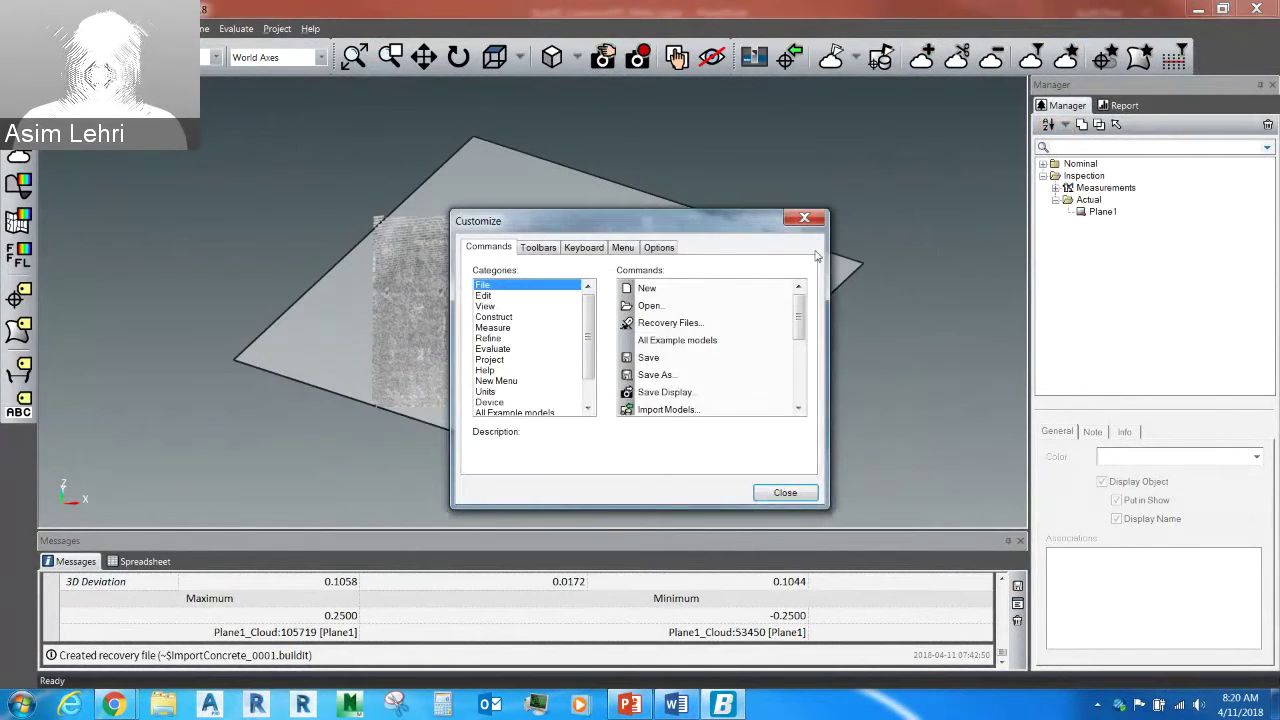
{"action": "left_click", "coordinate": [658, 250]}
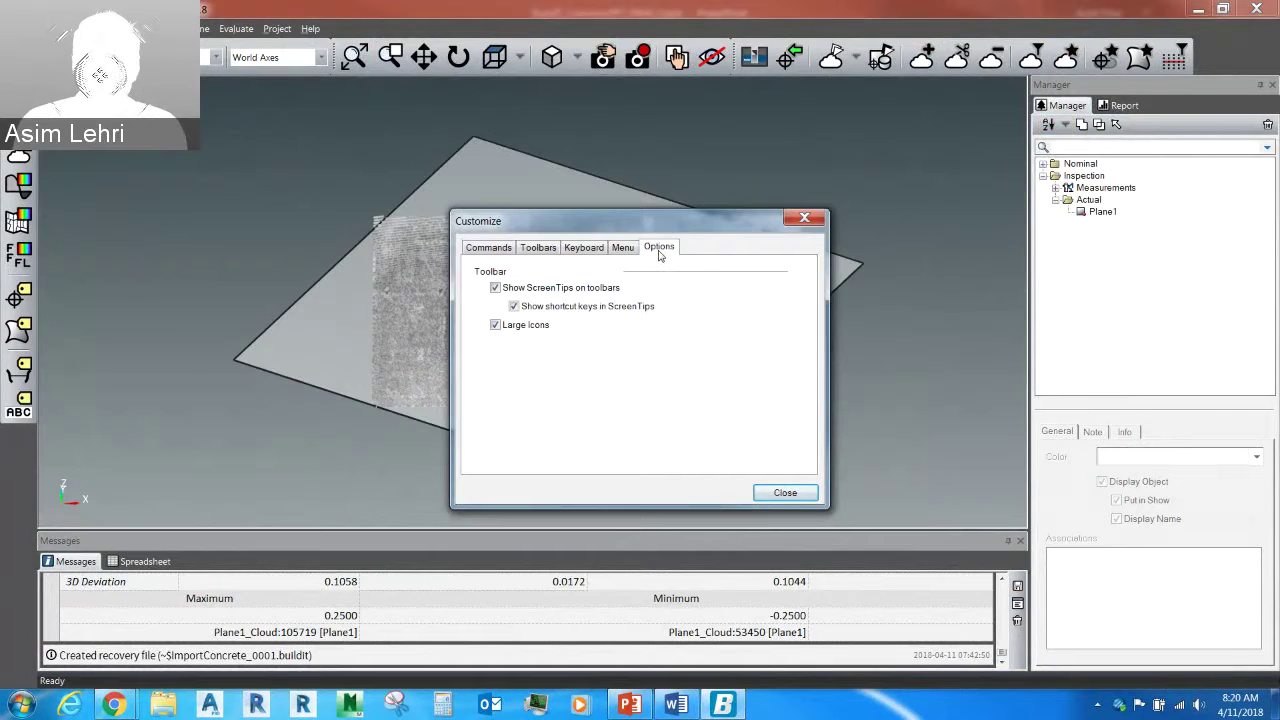
{"action": "left_click", "coordinate": [495, 326]}
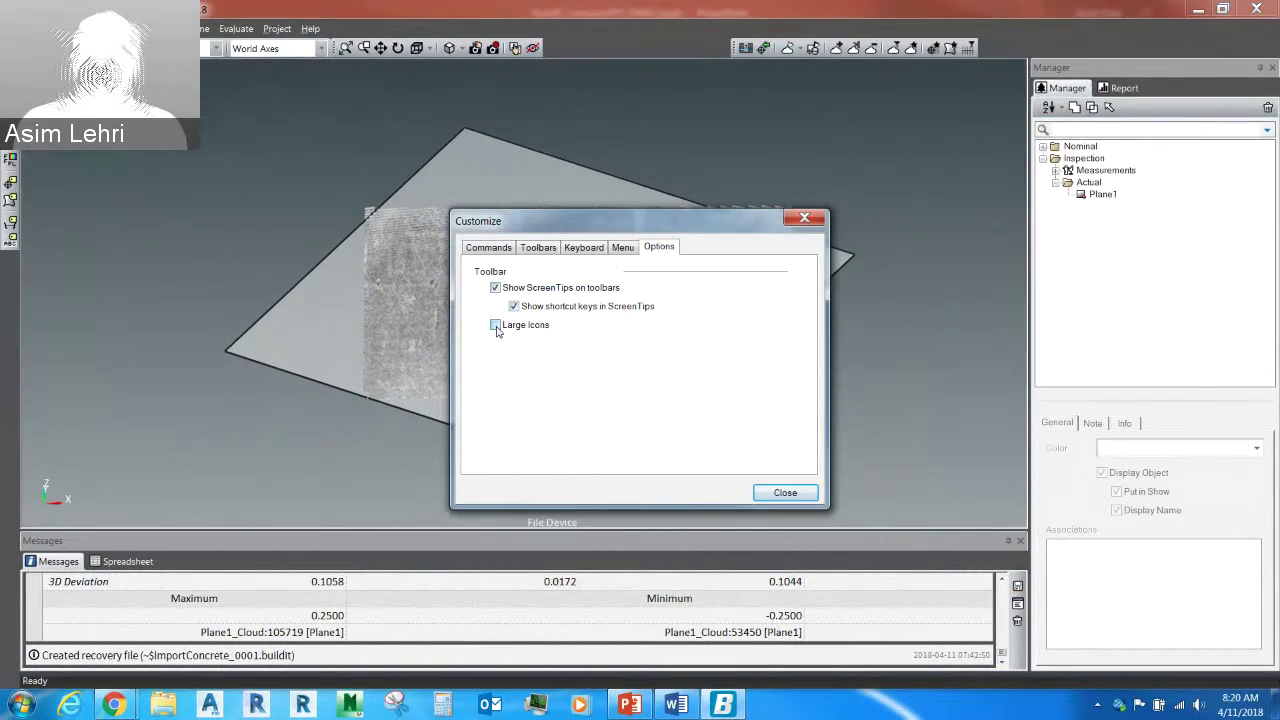
{"action": "left_click", "coordinate": [495, 326]}
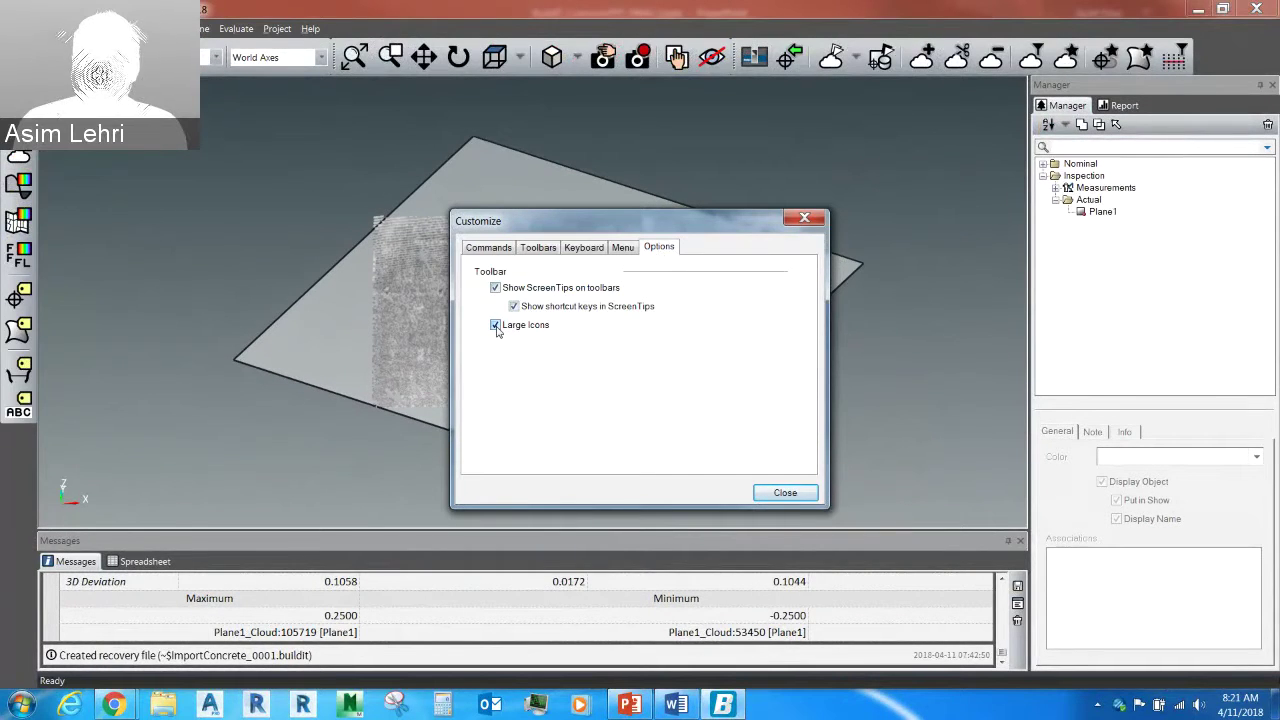
Review the customizable toolbars and command categories, and close the customization settings
{"action": "left_click", "coordinate": [535, 248]}
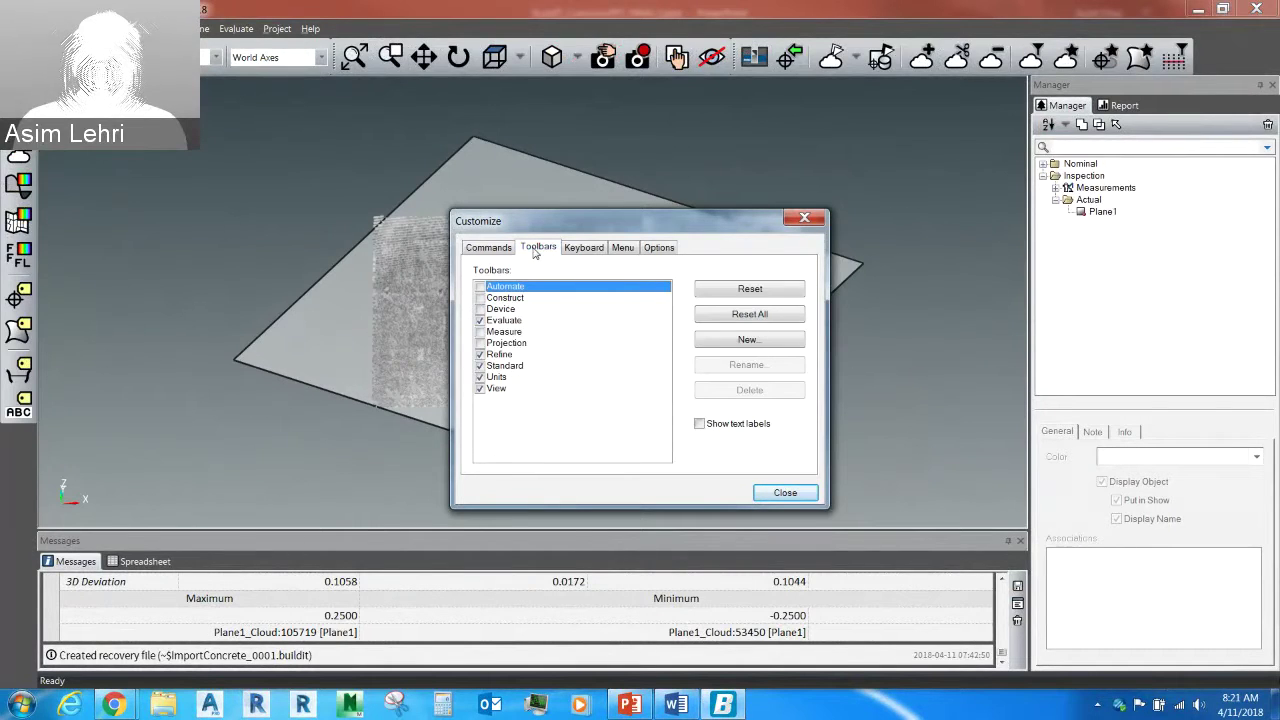
{"action": "left_click", "coordinate": [510, 252]}
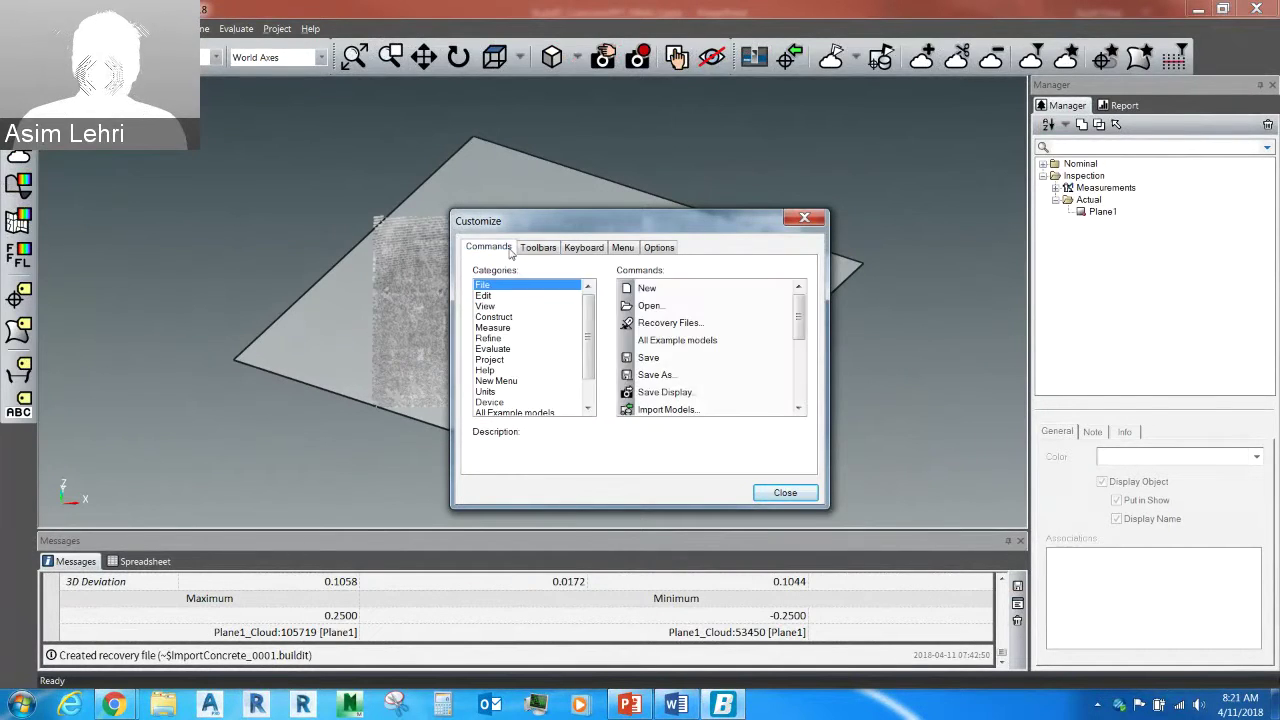
{"action": "left_click", "coordinate": [776, 494]}
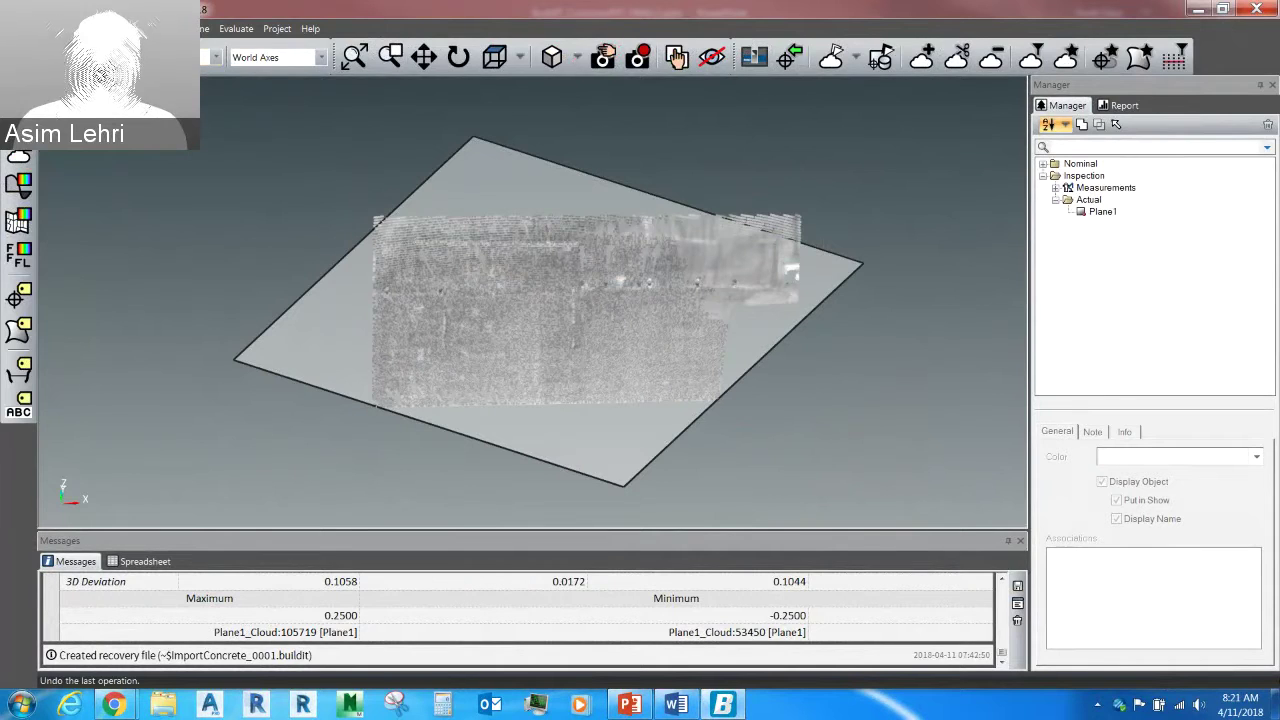
Review the available length units, standard view orientations and the perspective and orthogonal projection modes
{"action": "left_click", "coordinate": [216, 58]}
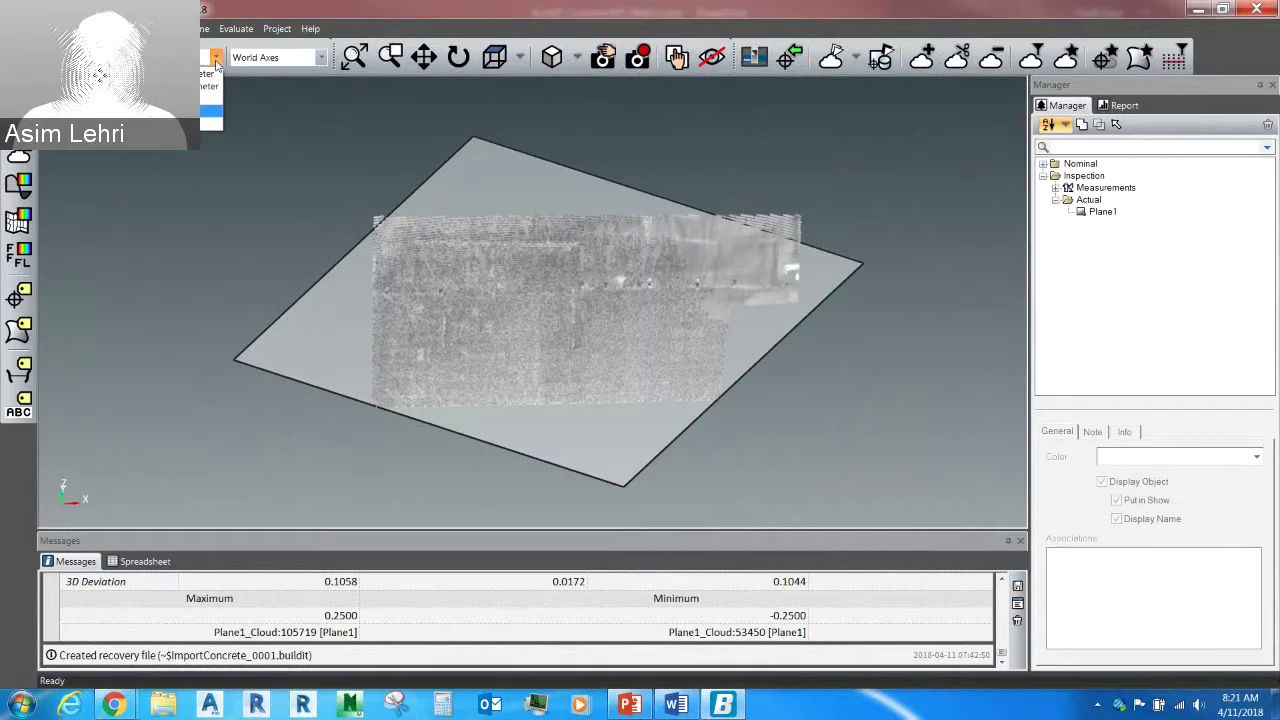
{"action": "left_click", "coordinate": [216, 60]}
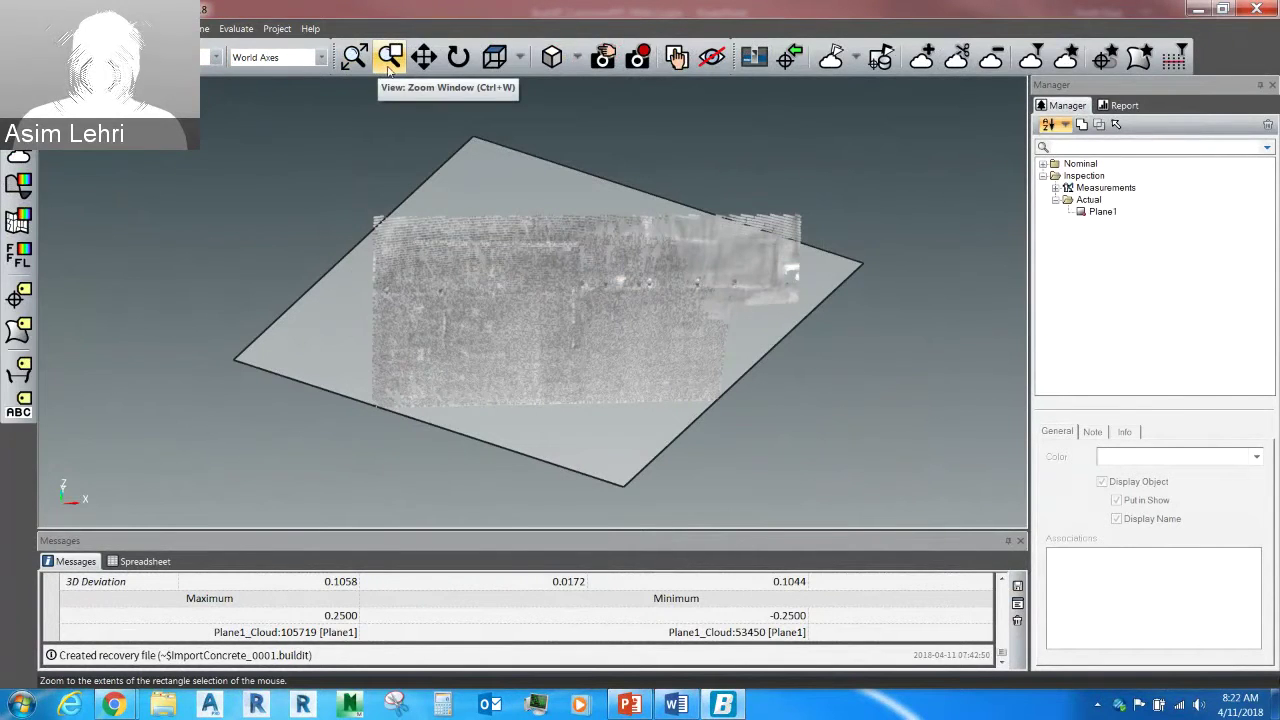
{"action": "left_click", "coordinate": [520, 63]}
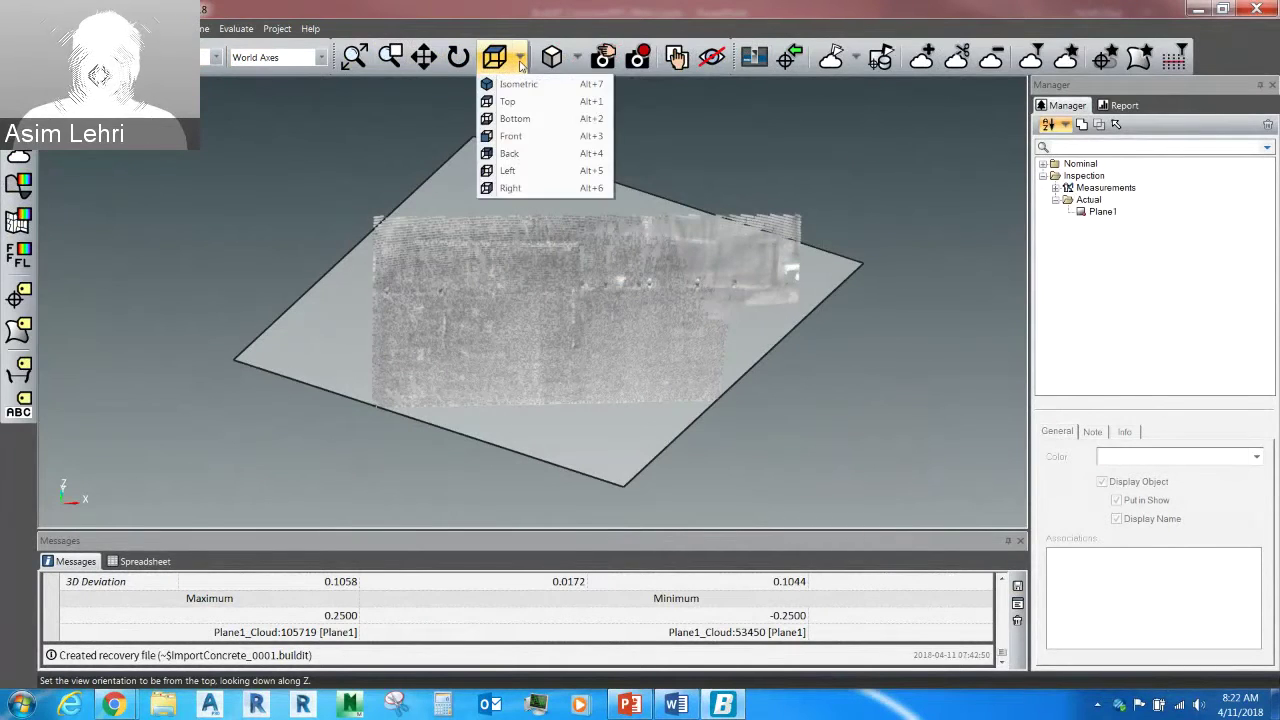
{"action": "left_click", "coordinate": [521, 62]}
{"action": "right_click", "coordinate": [521, 62]}
{"action": "left_click", "coordinate": [521, 60]}
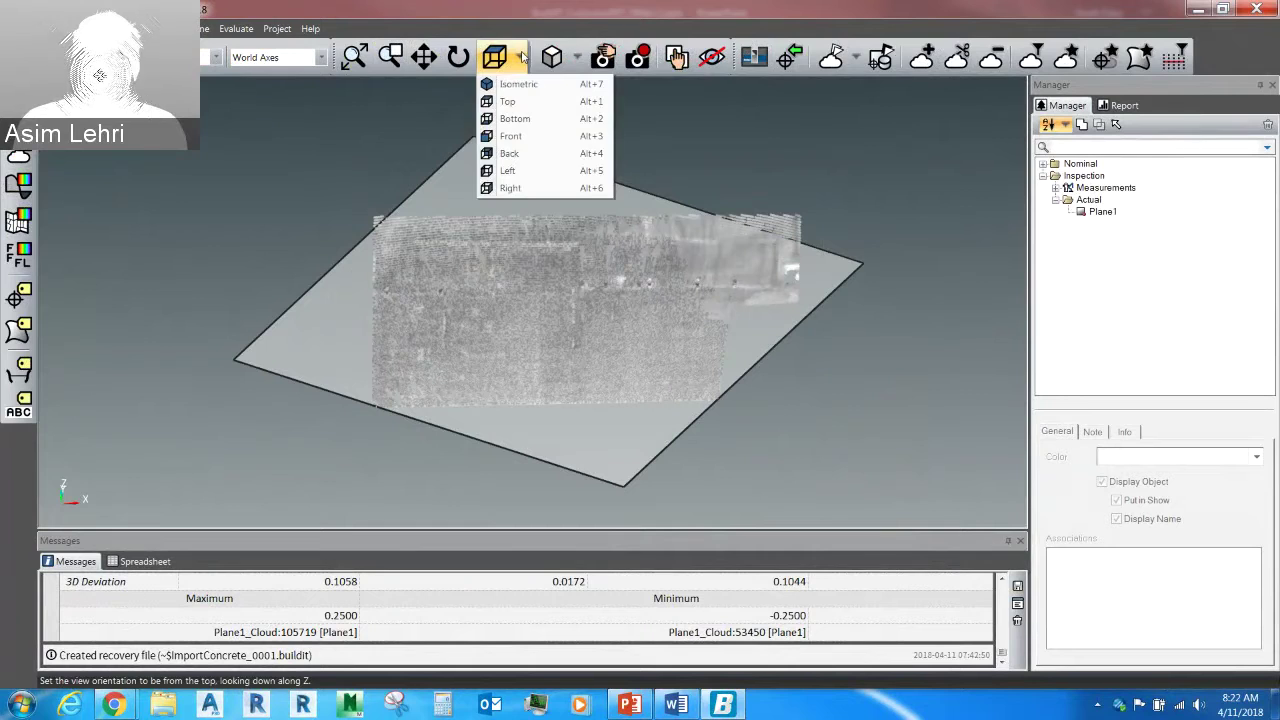
{"action": "left_click", "coordinate": [577, 57]}
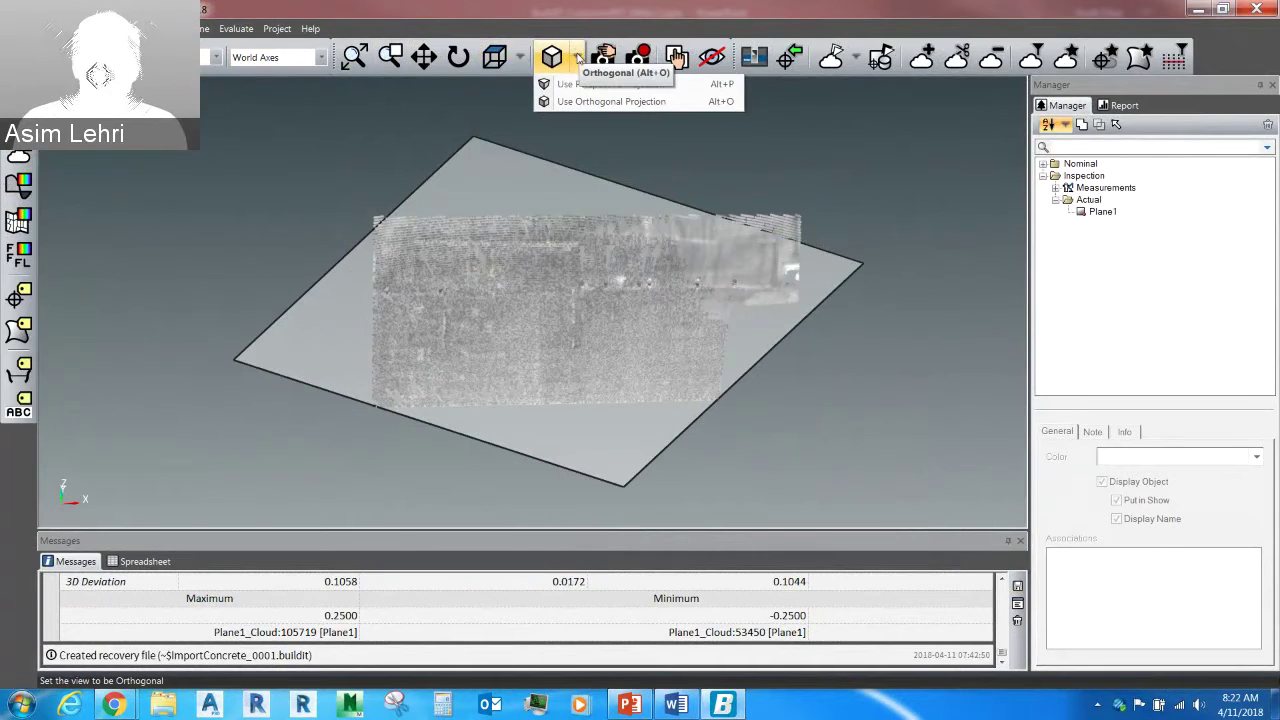
{"action": "left_click", "coordinate": [577, 57]}
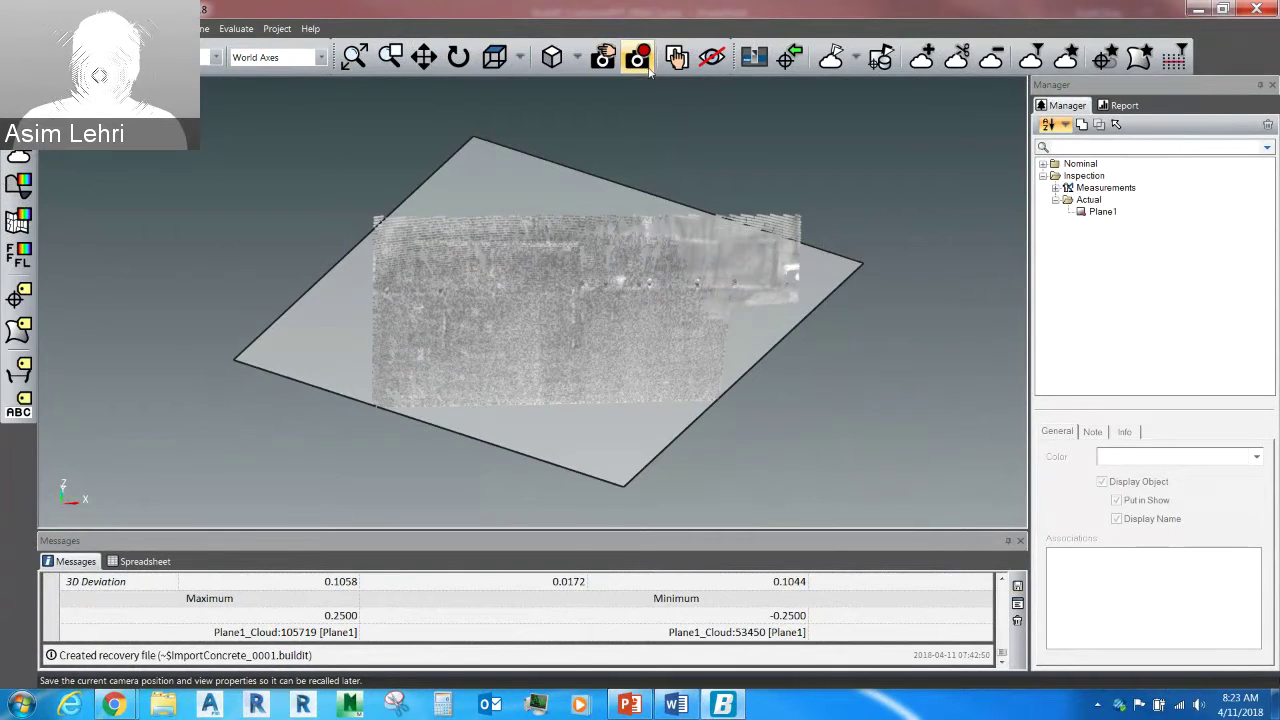
{"action": "left_click", "coordinate": [677, 62]}
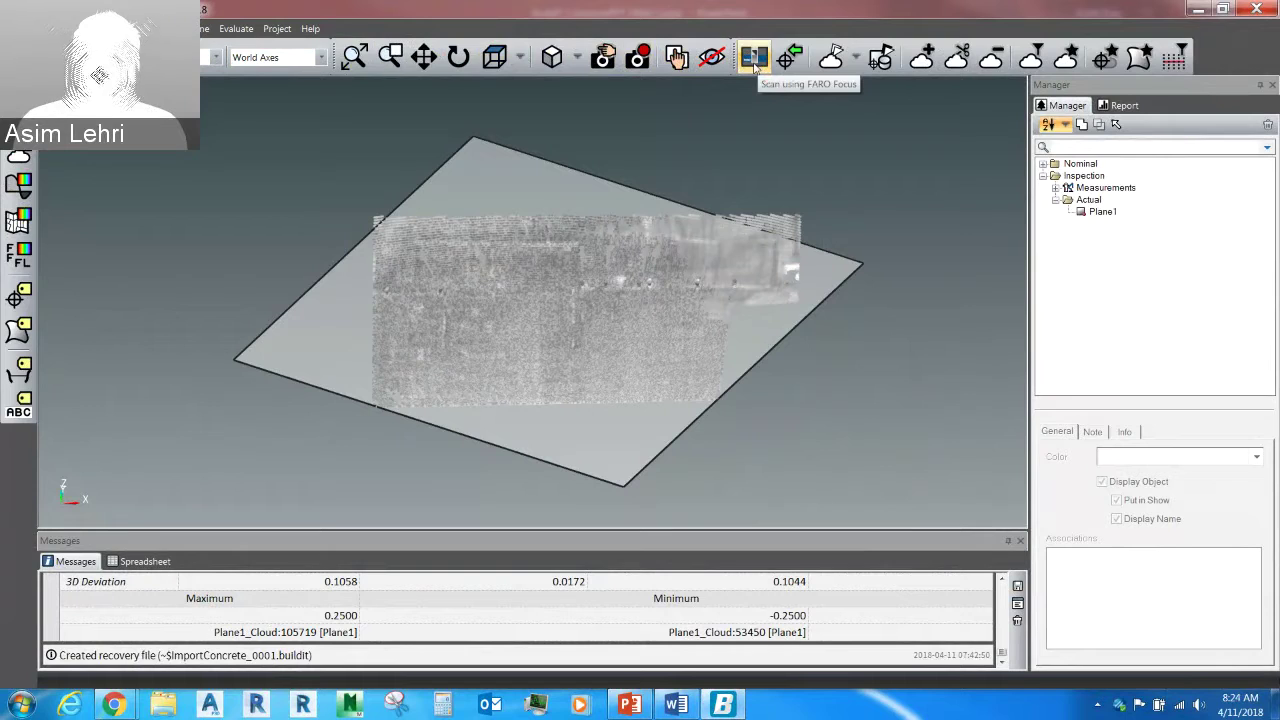
Examine the scanner address and destination settings for scanning with a FARO Focus, and leave without scanning
{"action": "left_click", "coordinate": [755, 64]}
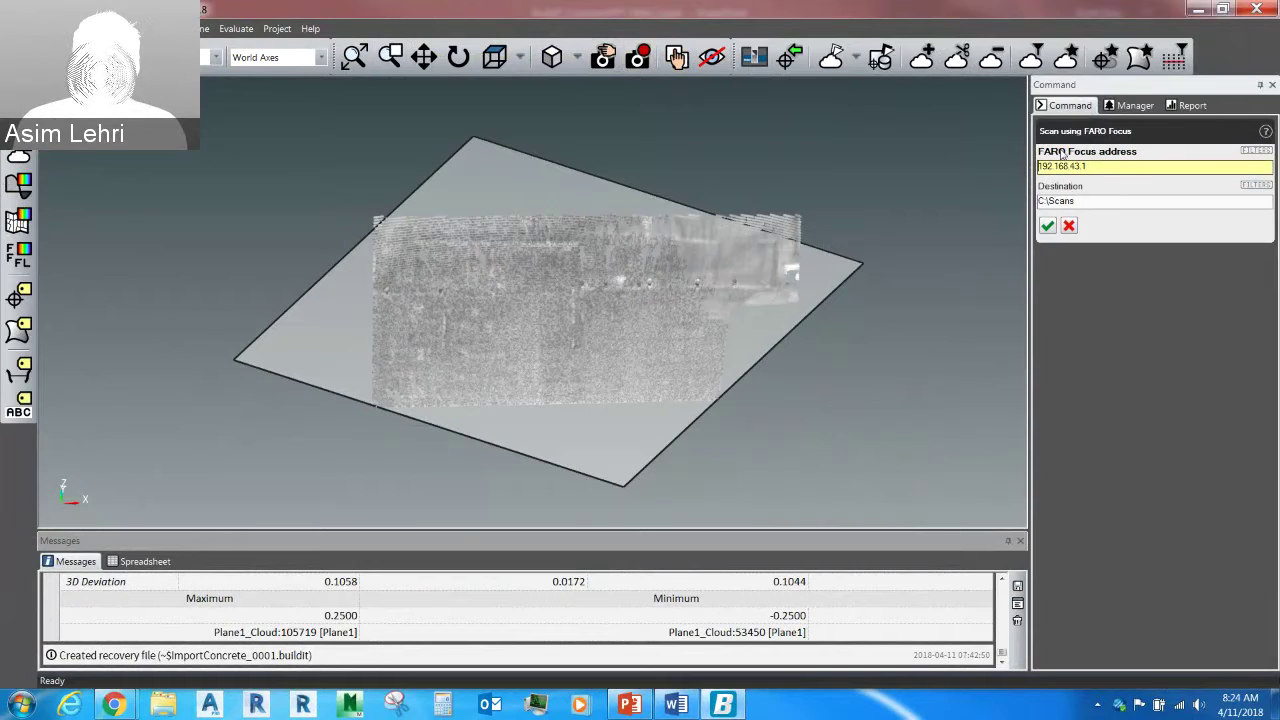
{"action": "left_click", "coordinate": [1069, 227]}
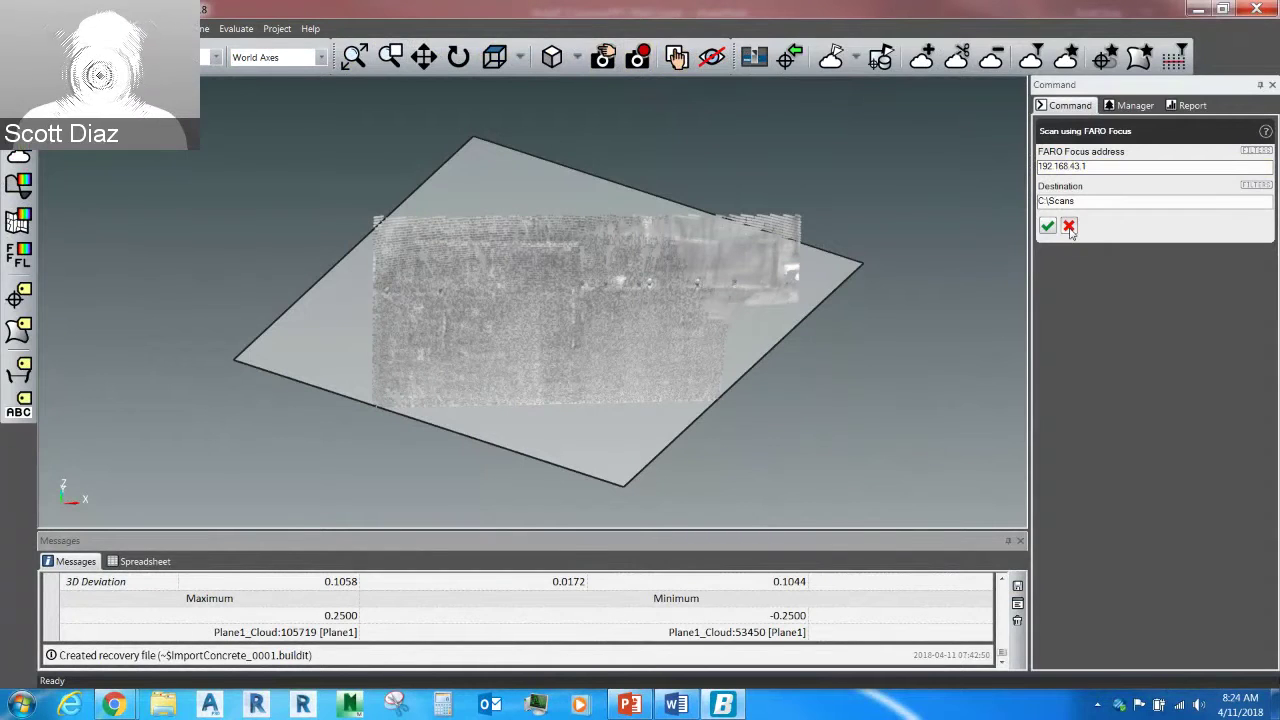
{"action": "left_click", "coordinate": [1069, 226]}
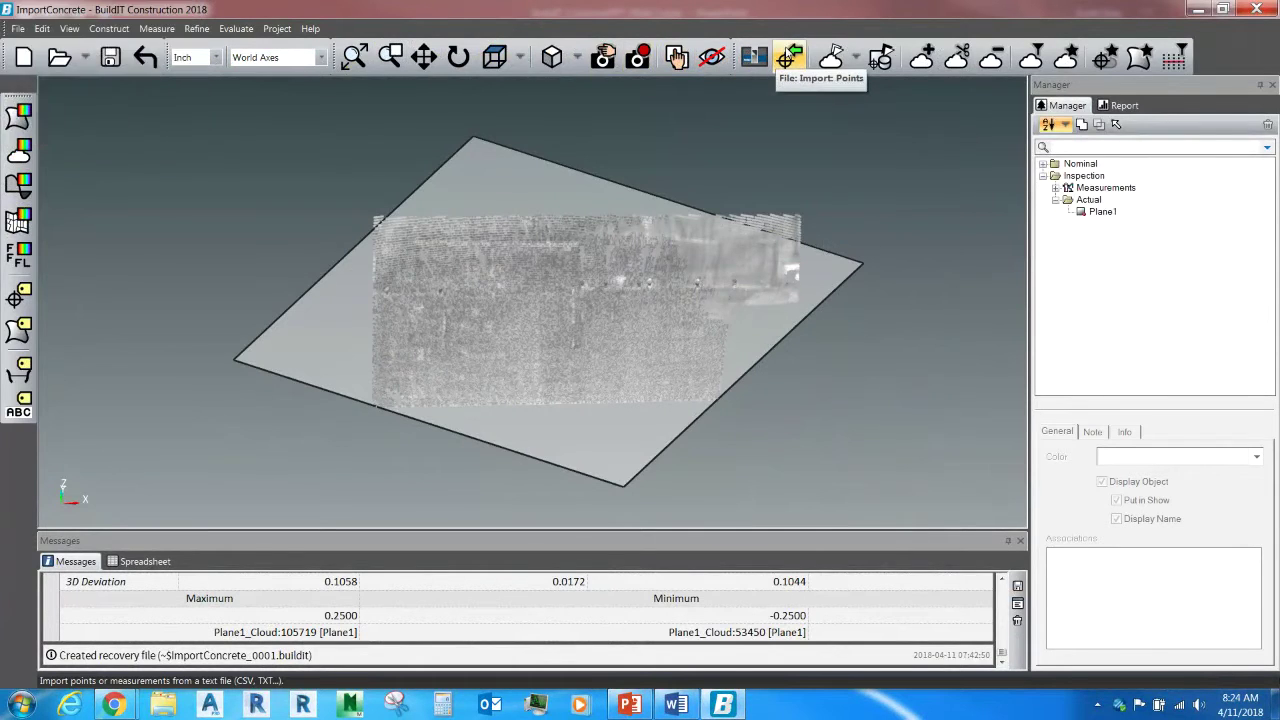
Examine the point import types, including FARO SCENE (FLS) and E57 clouds, and close the import without loading a file
{"action": "left_click", "coordinate": [790, 57]}
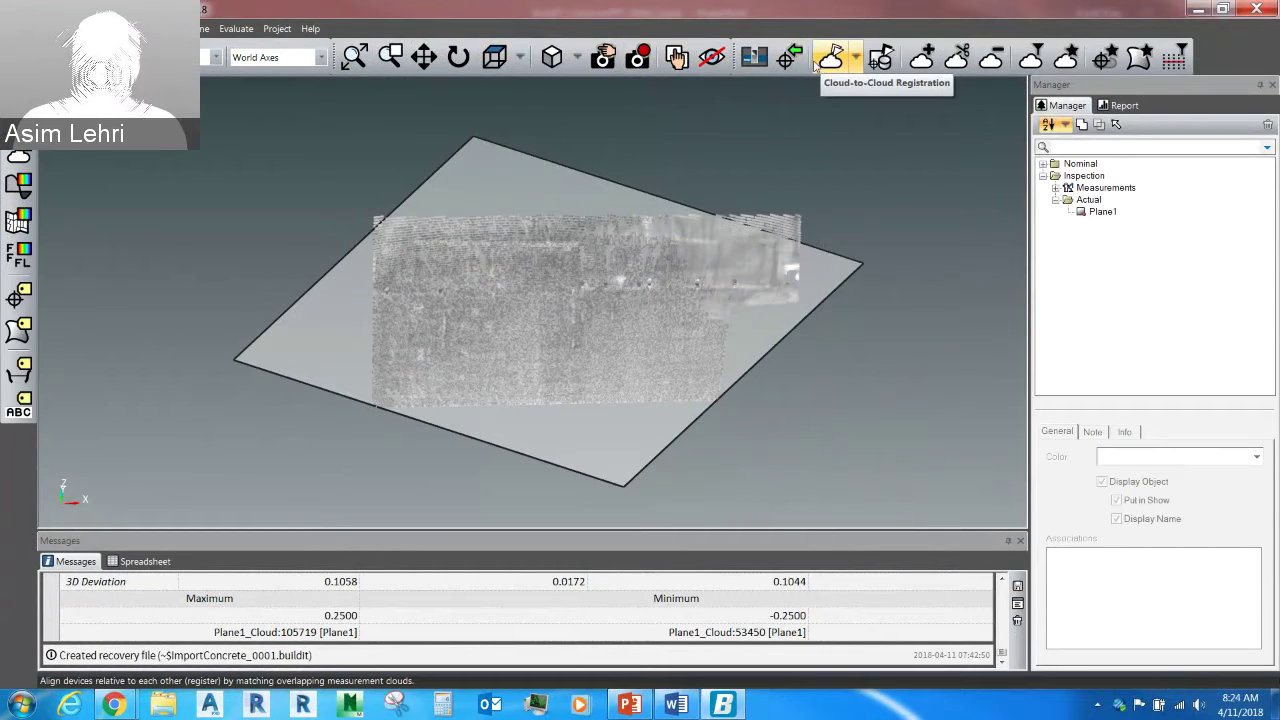
{"action": "left_click", "coordinate": [790, 58]}
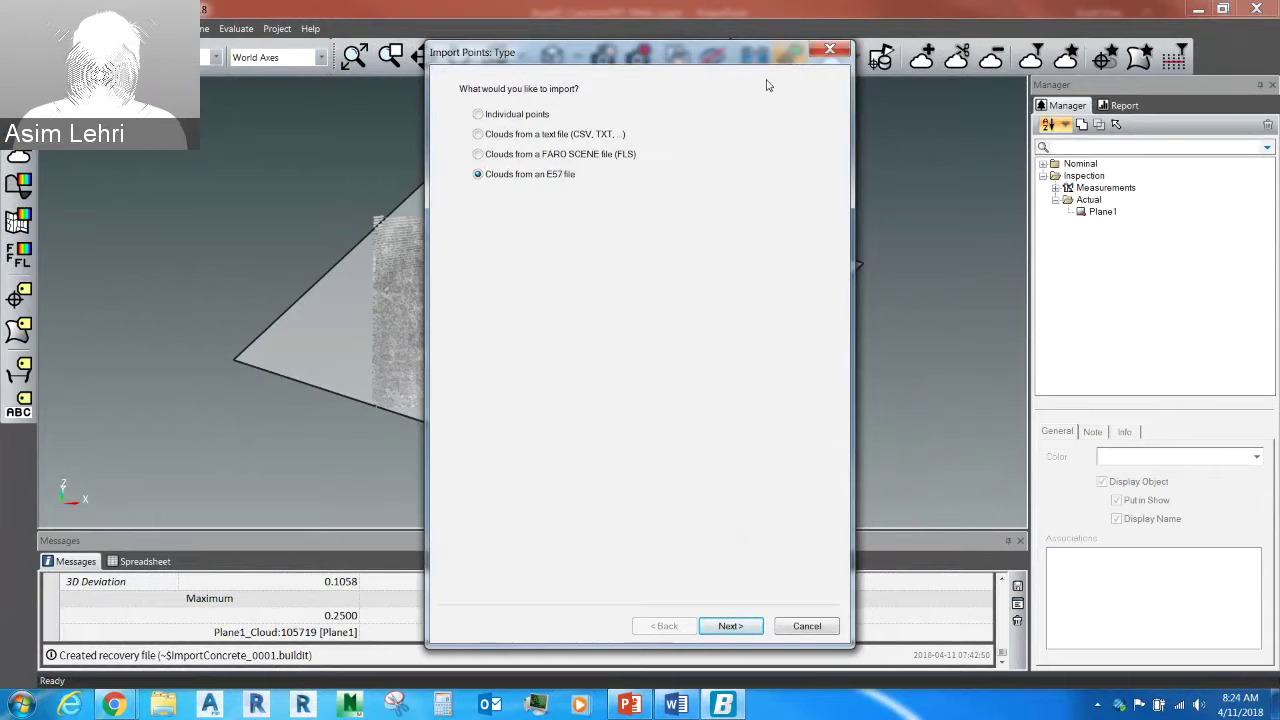
{"action": "left_click", "coordinate": [522, 157]}
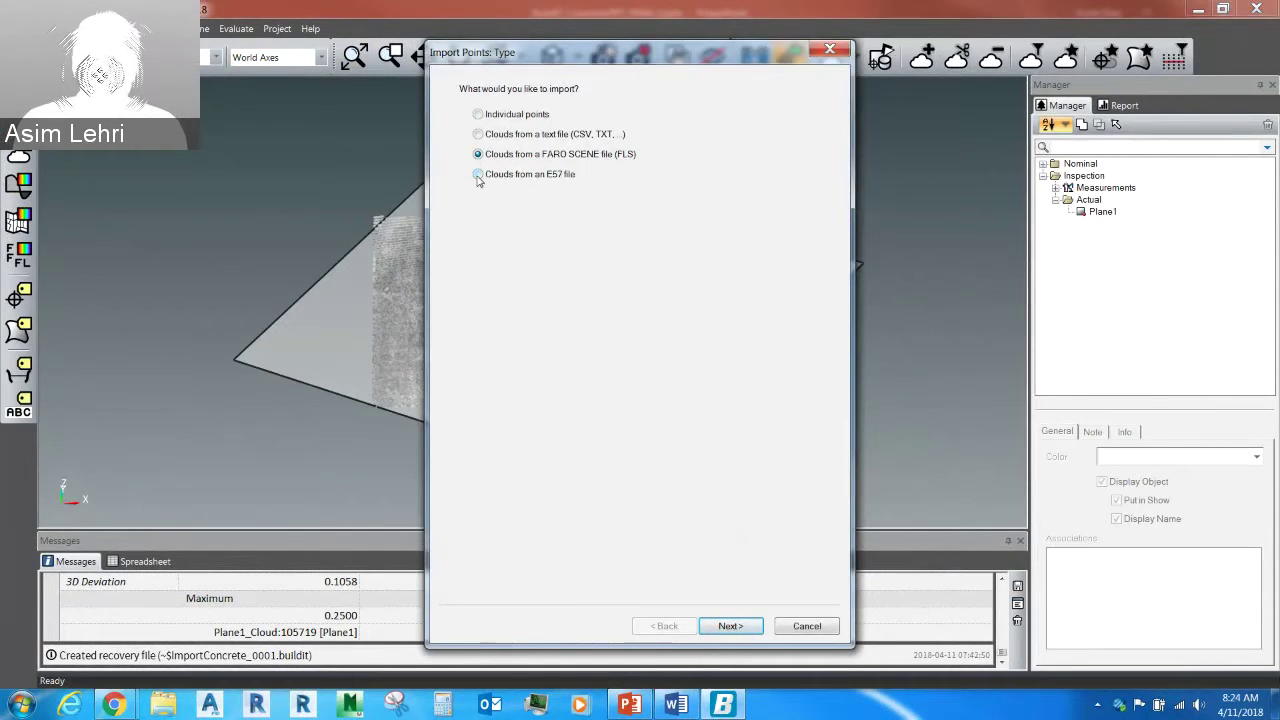
{"action": "left_click", "coordinate": [478, 175]}
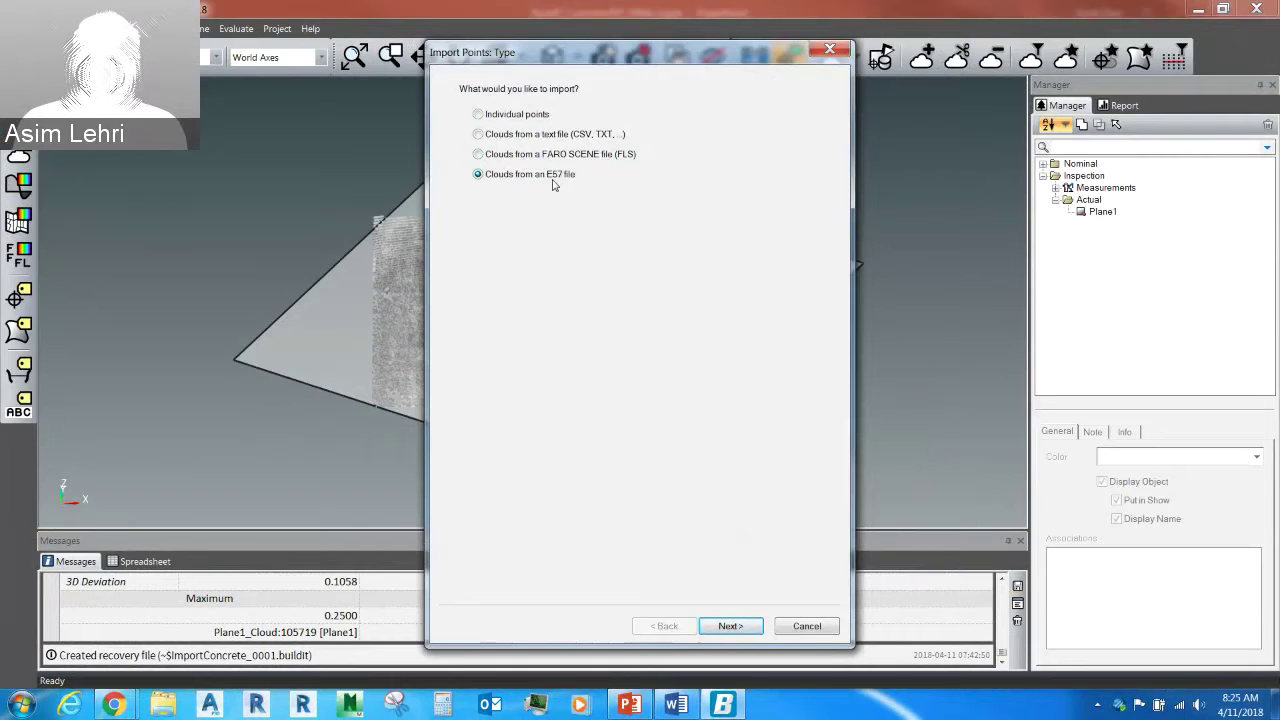
{"action": "left_click", "coordinate": [830, 51]}
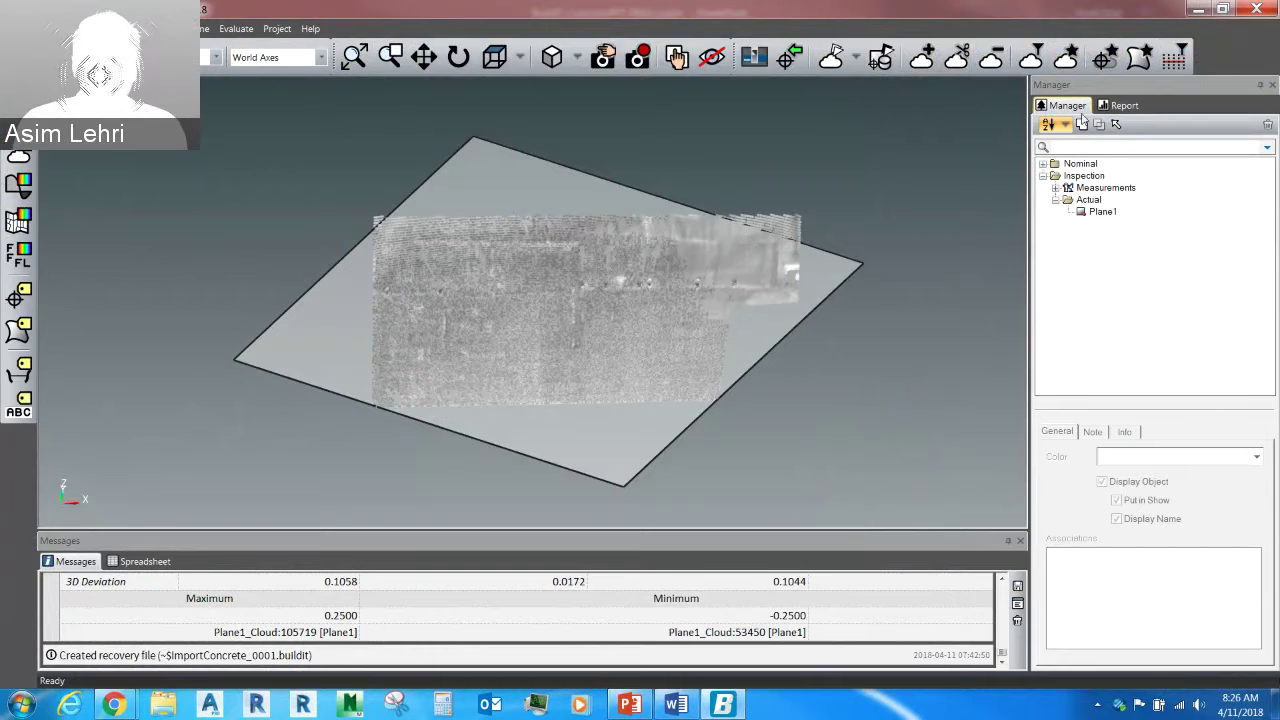
Look over the report tools and return to the inspection tree
{"action": "left_click", "coordinate": [1122, 106]}
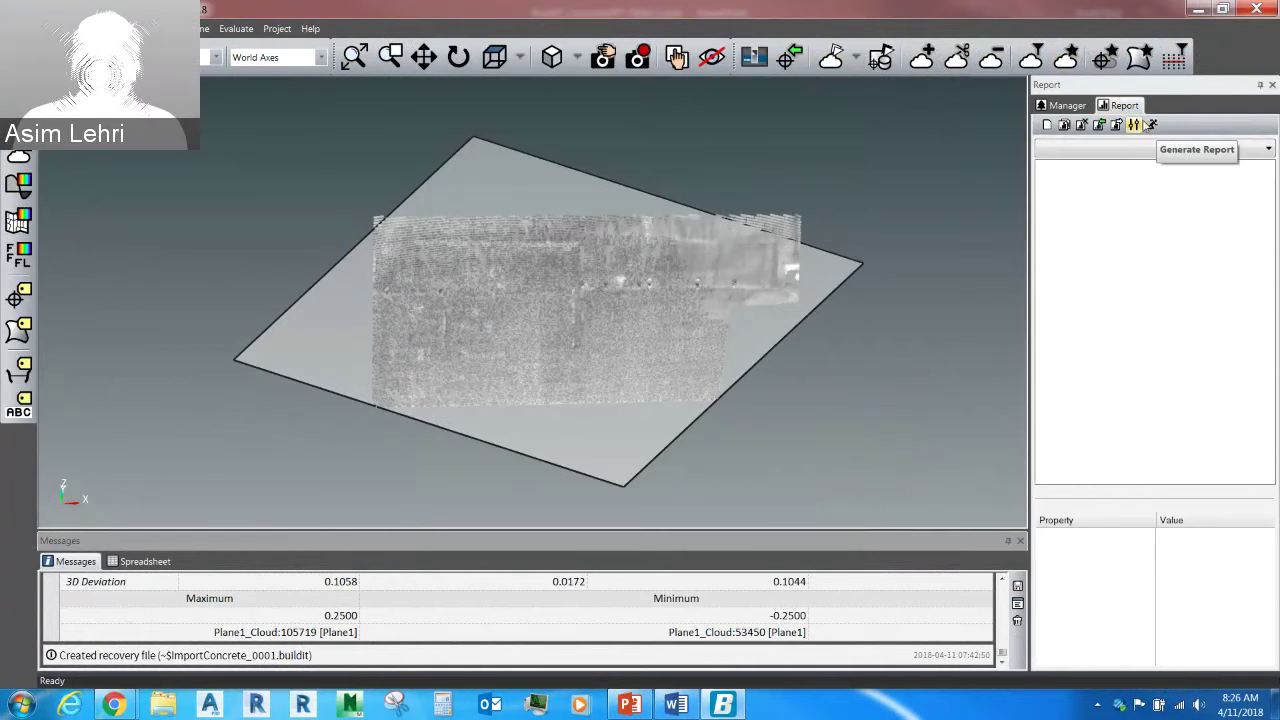
{"action": "left_click", "coordinate": [1067, 106]}
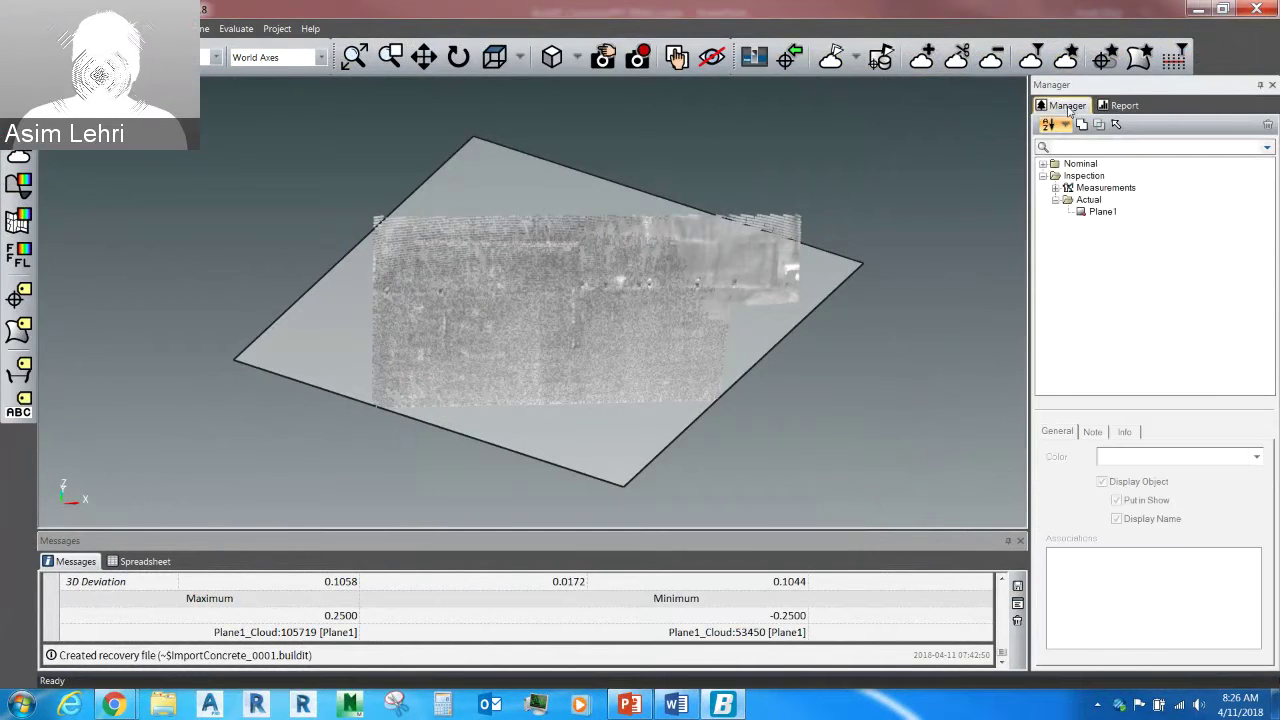
{"action": "left_click", "coordinate": [1120, 105]}
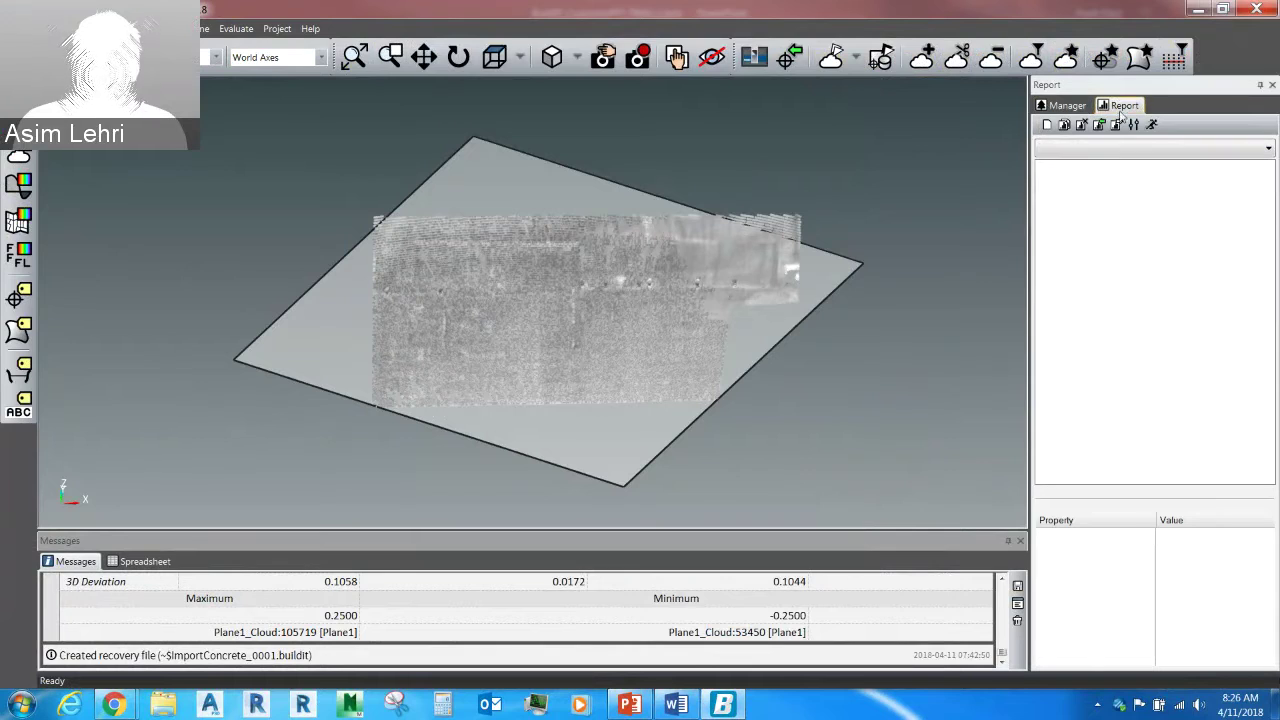
{"action": "left_click", "coordinate": [1067, 105]}
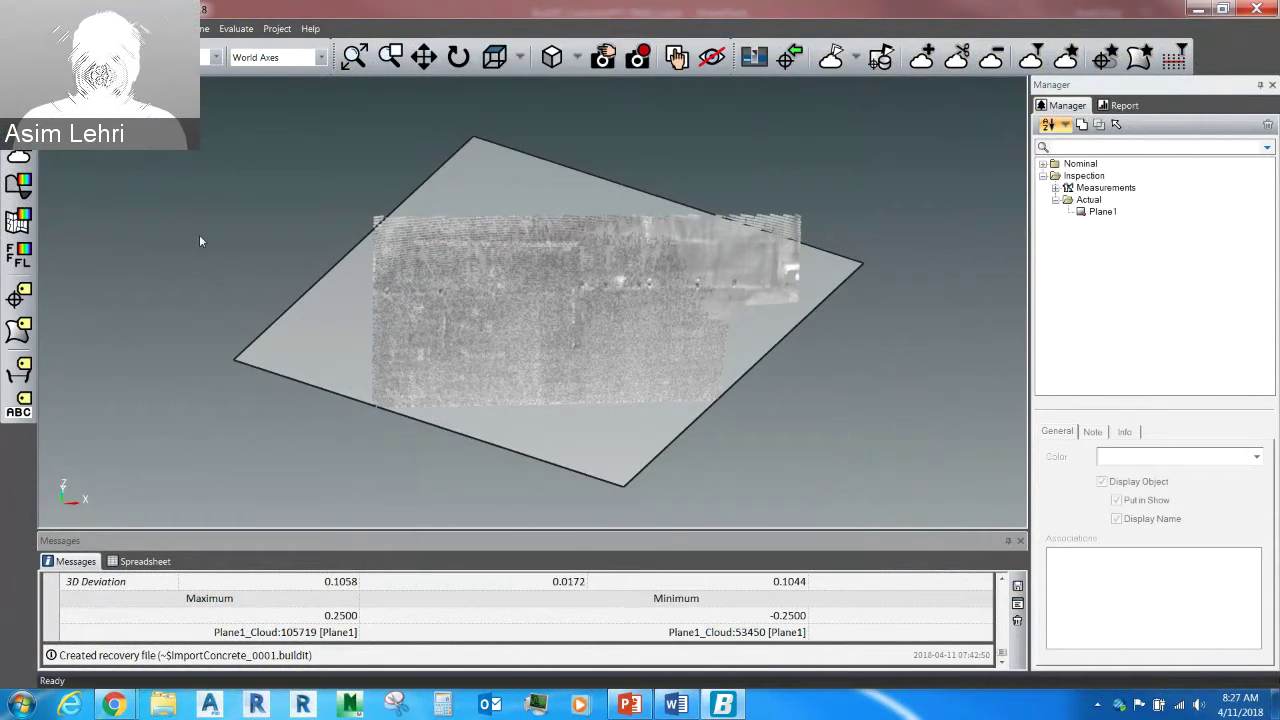
Add a deviation analysis to Plane1
{"action": "right_click", "coordinate": [676, 440]}
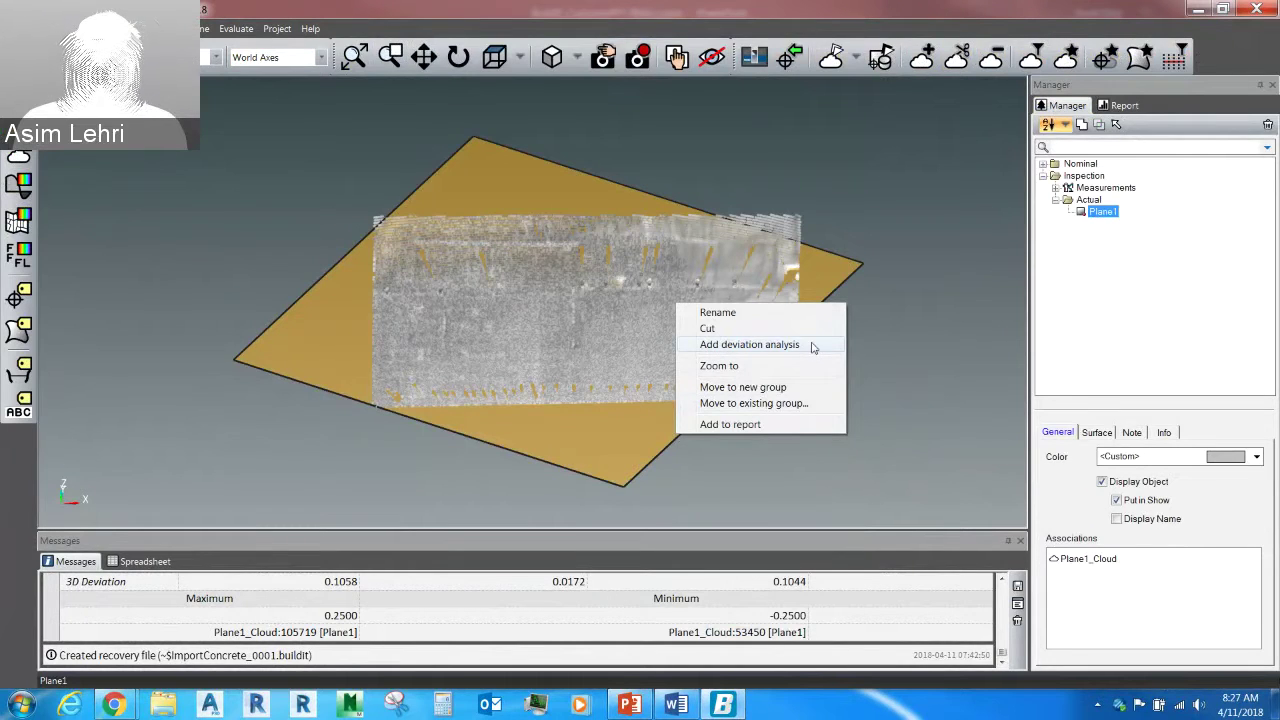
{"action": "left_click", "coordinate": [749, 344]}
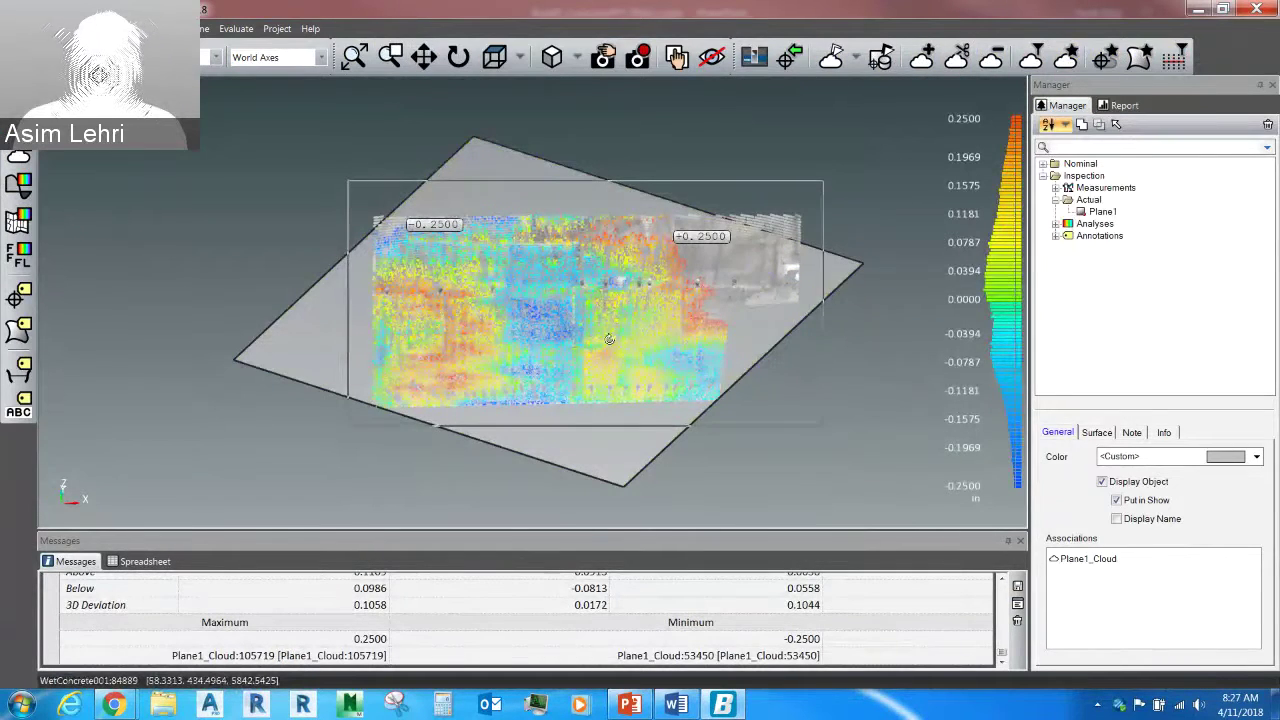
{"action": "middle_click_drag", "start_coordinate": [609, 339], "coordinate": [651, 360]}
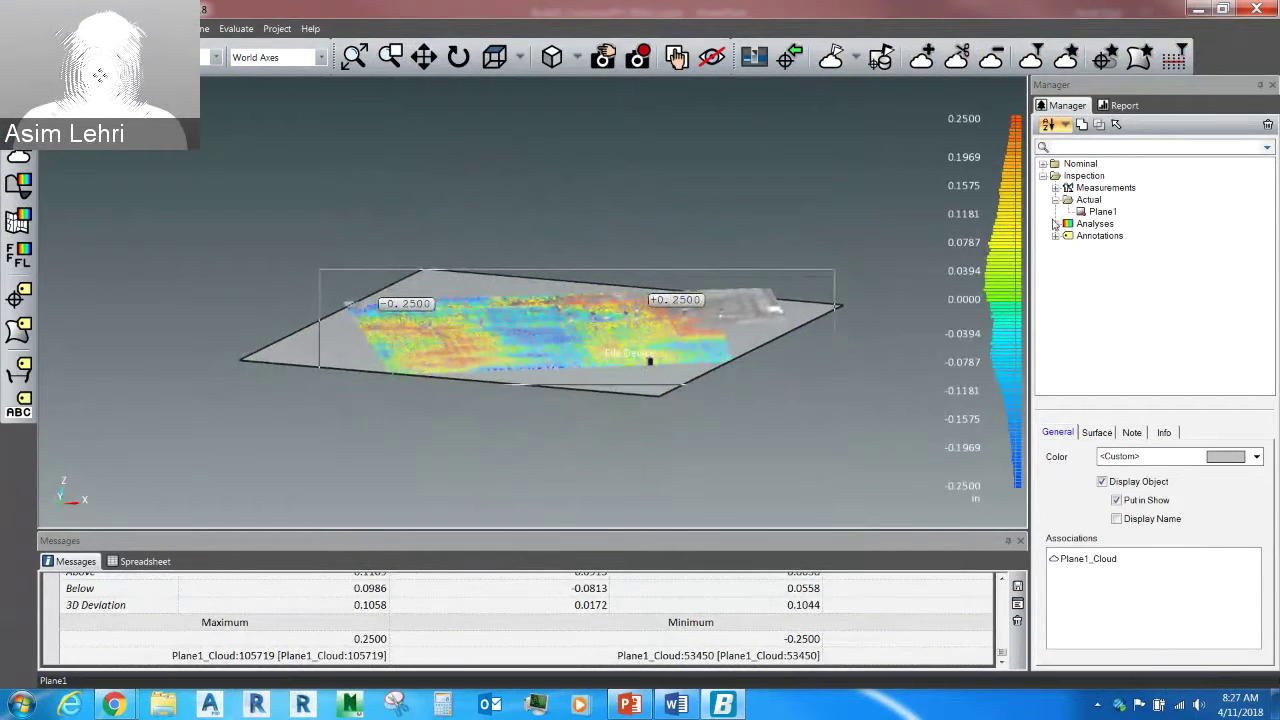
Edit the Plane1 Deviation Analysis and choose Colored patches + Needles as the analysis mode
{"action": "middle_click_drag", "start_coordinate": [679, 228], "coordinate": [640, 246]}
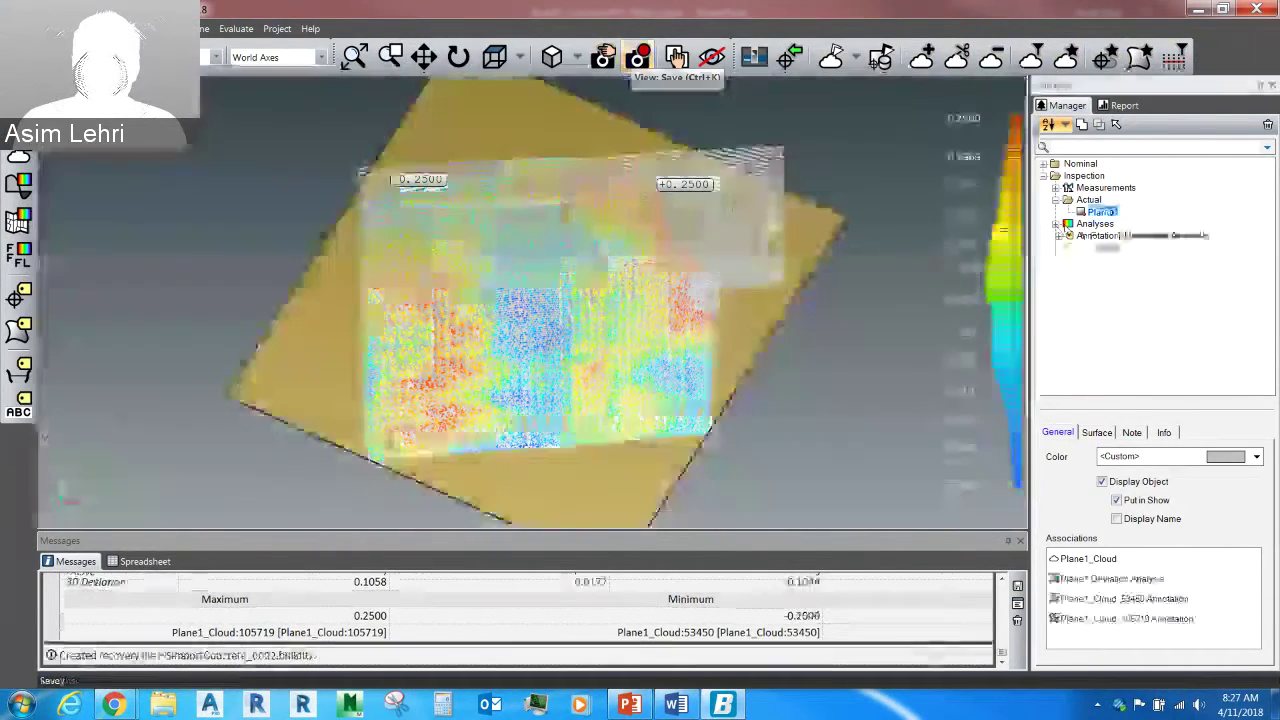
{"action": "right_click", "coordinate": [1115, 238]}
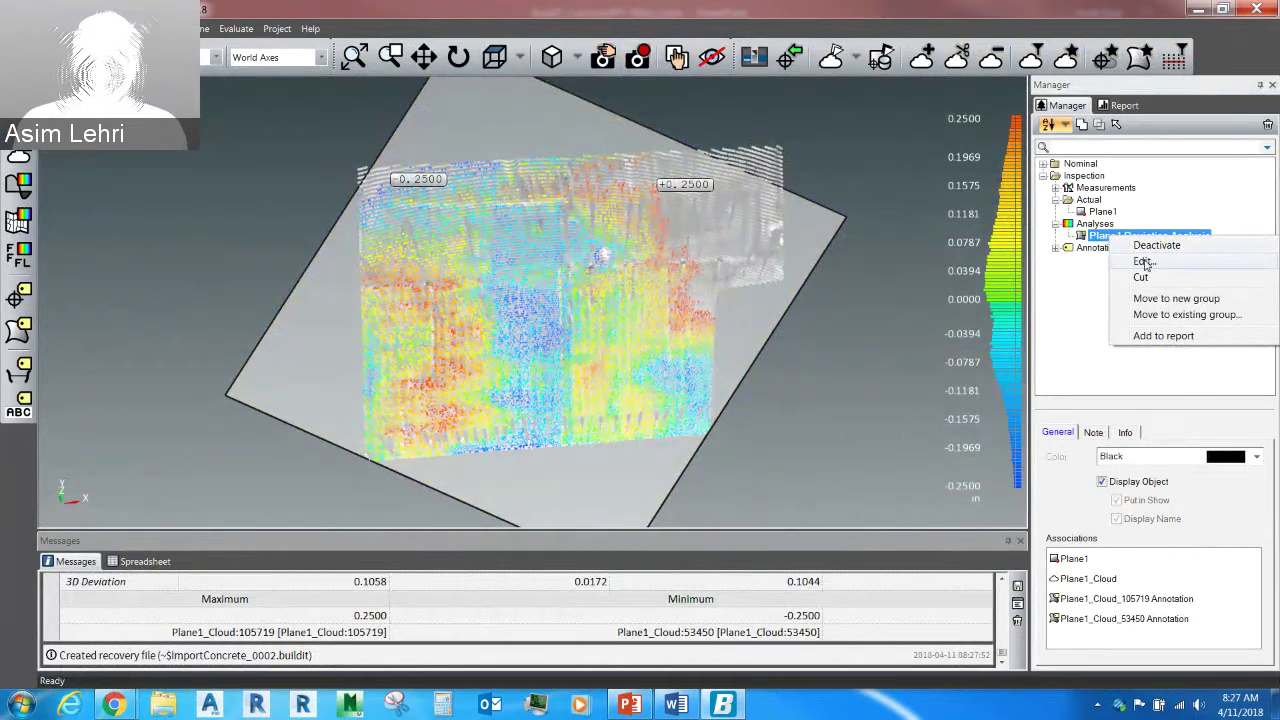
{"action": "left_click", "coordinate": [1144, 262]}
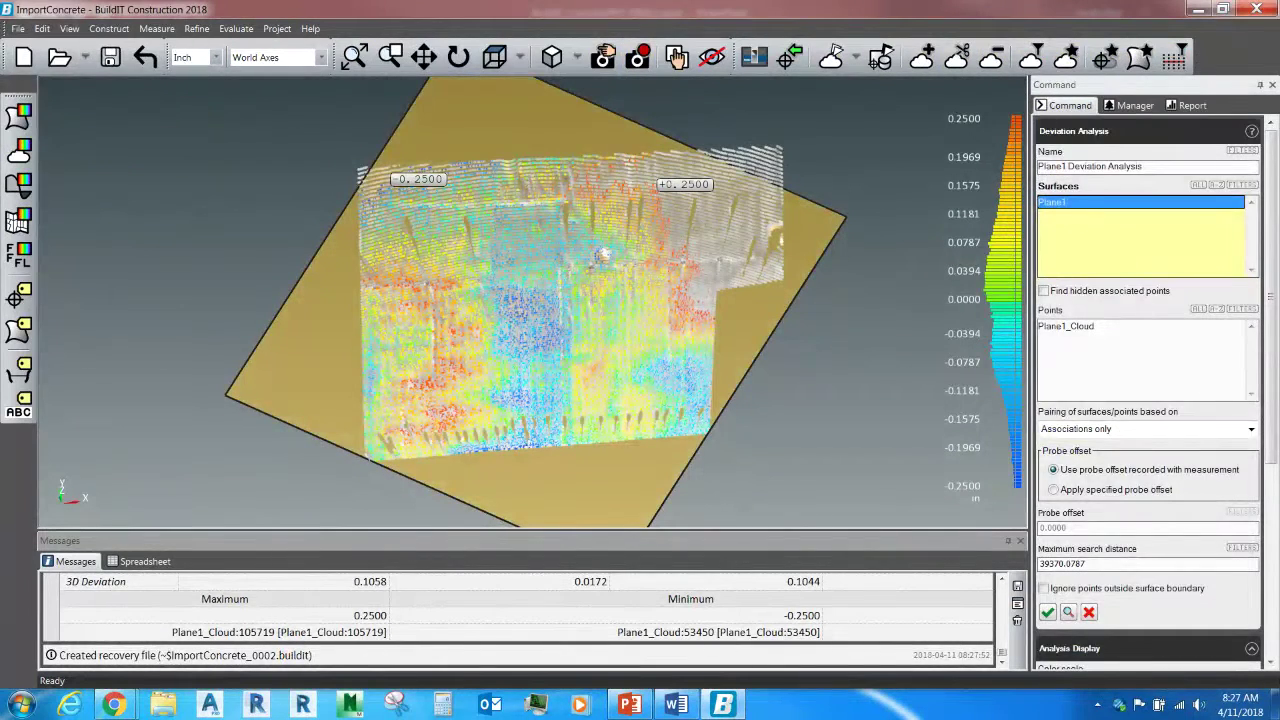
{"action": "scroll", "coordinate": [1253, 548], "scroll_direction": "down", "scroll_amount": 6}
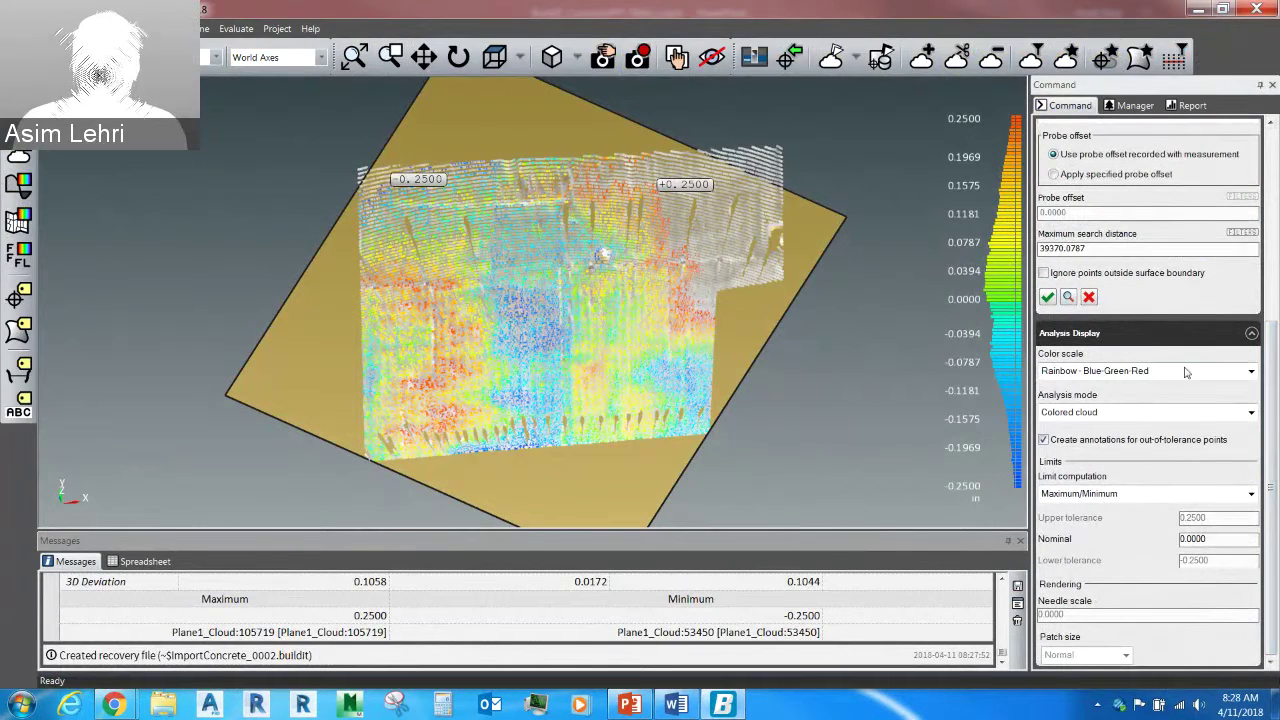
{"action": "left_click", "coordinate": [1186, 412]}
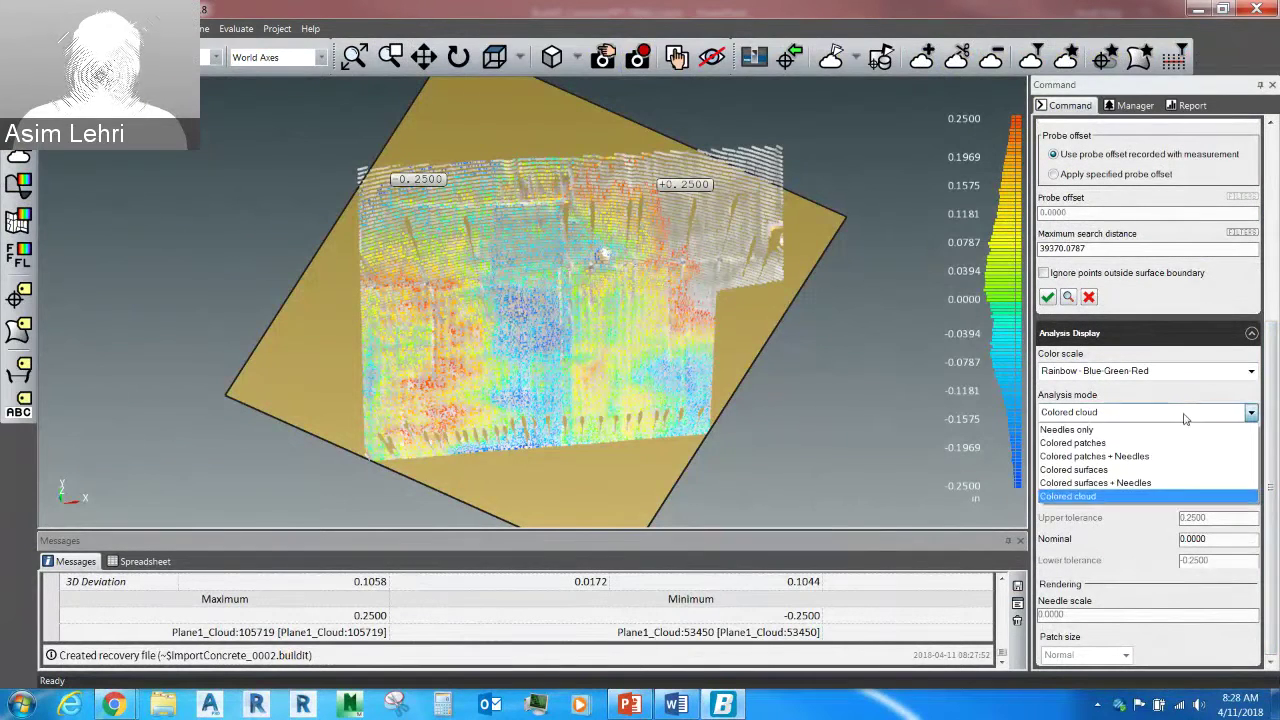
{"action": "left_click", "coordinate": [1132, 457]}
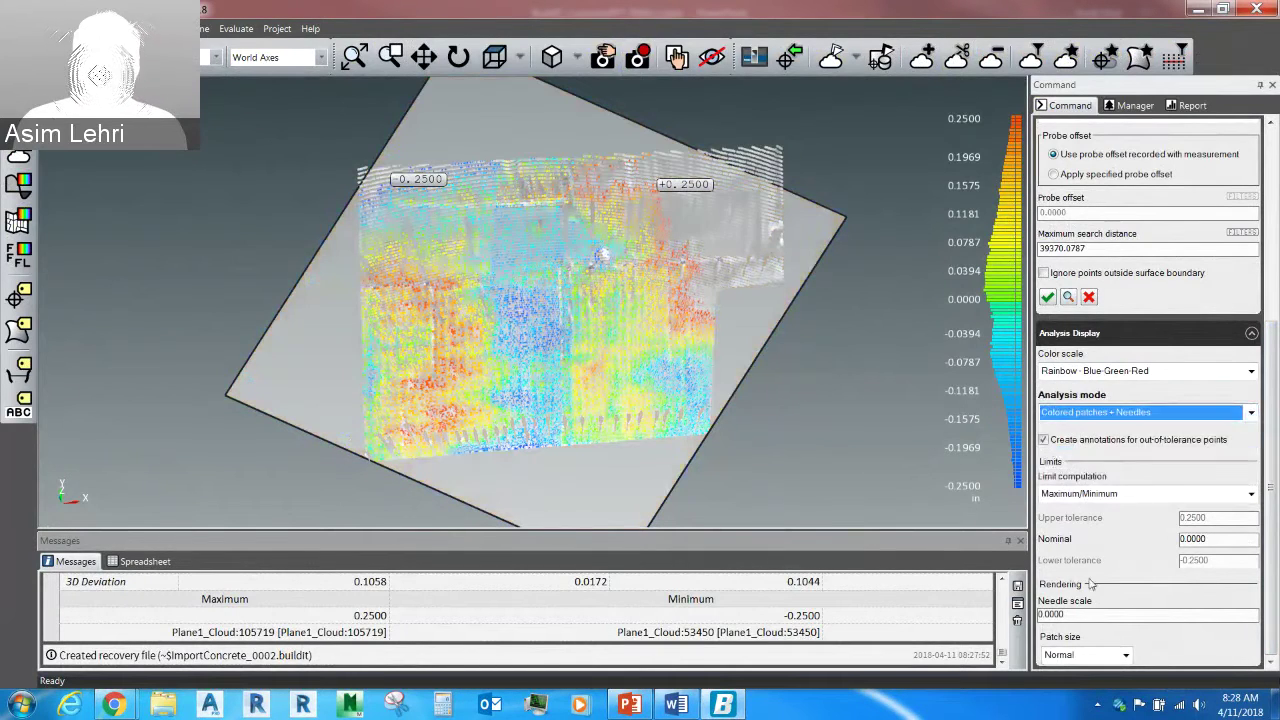
Preview the Plane1 deviation needles from the side at a needle scale of 100, and leave without applying the changes
{"action": "left_click", "coordinate": [1090, 614]}
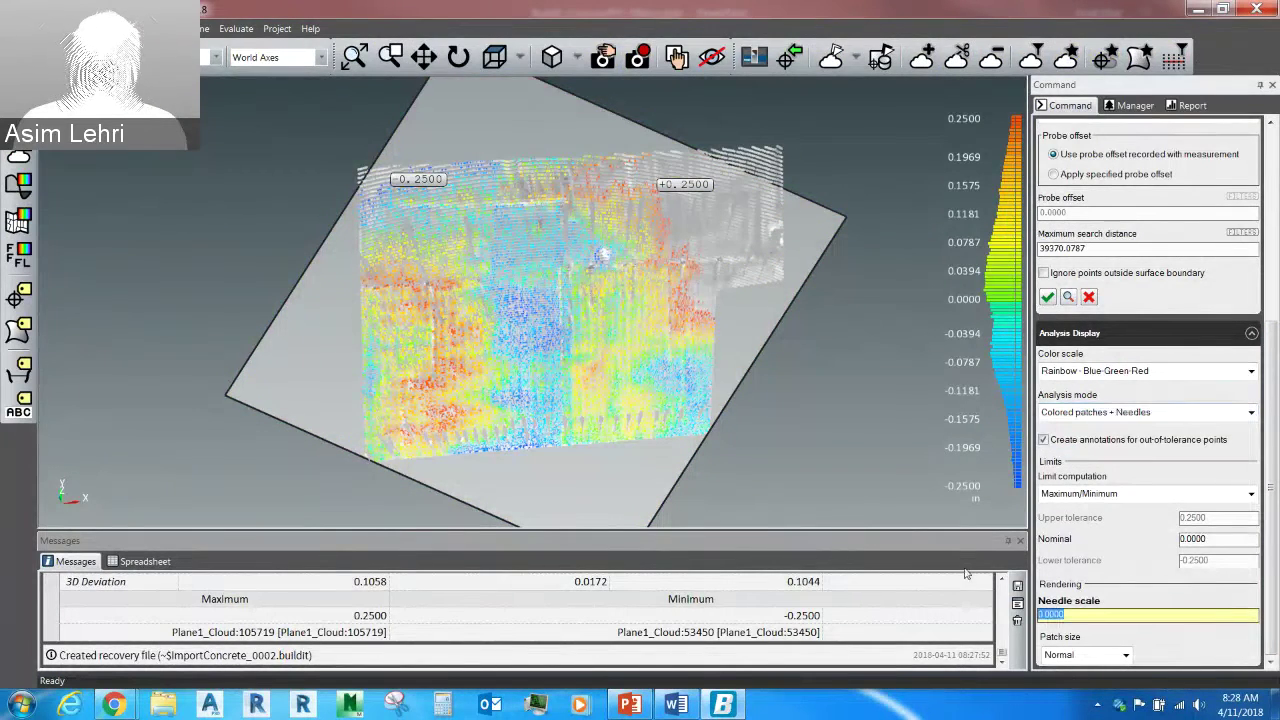
{"action": "type", "text": "100"}
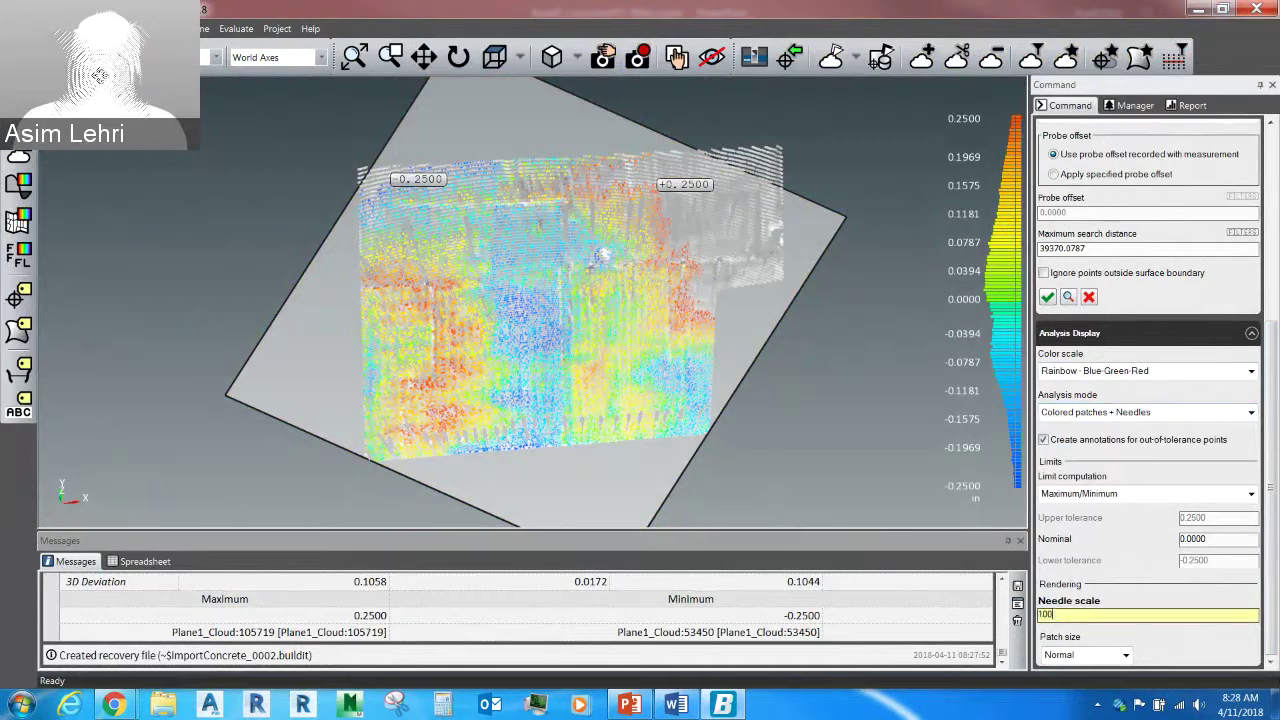
{"action": "left_click", "coordinate": [1067, 297]}
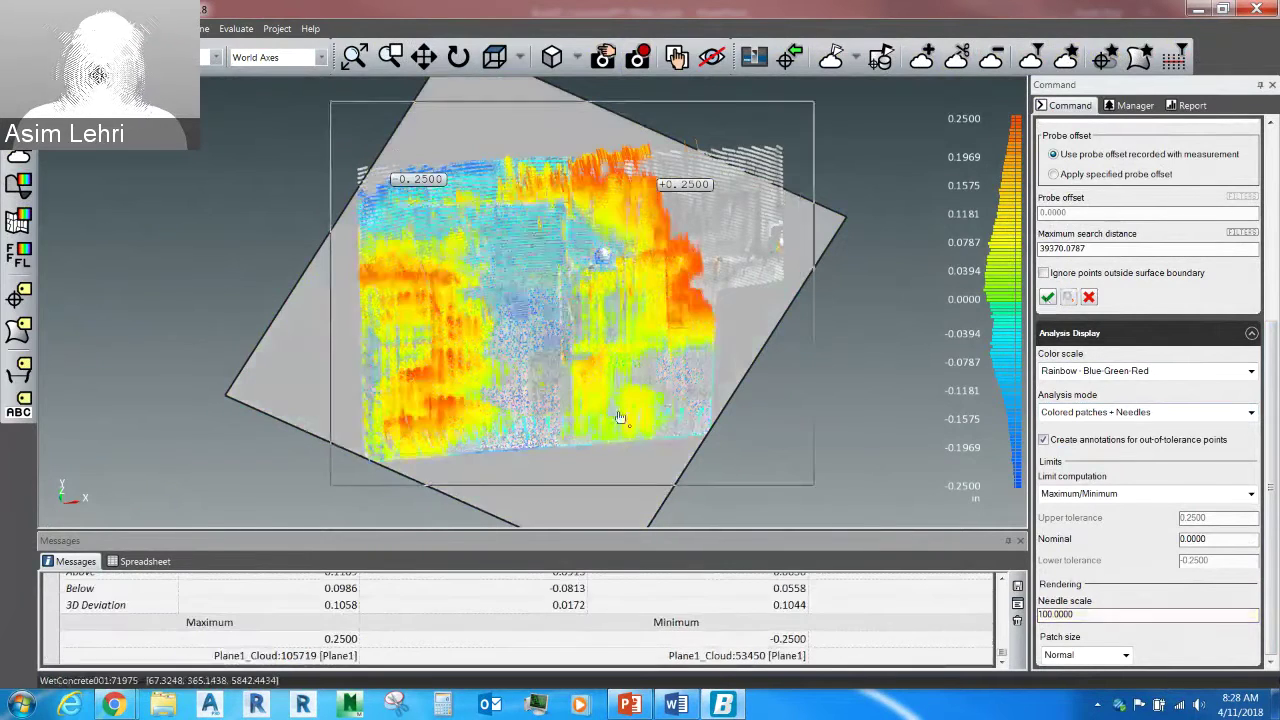
{"action": "middle_click_drag", "start_coordinate": [620, 412], "coordinate": [640, 300]}
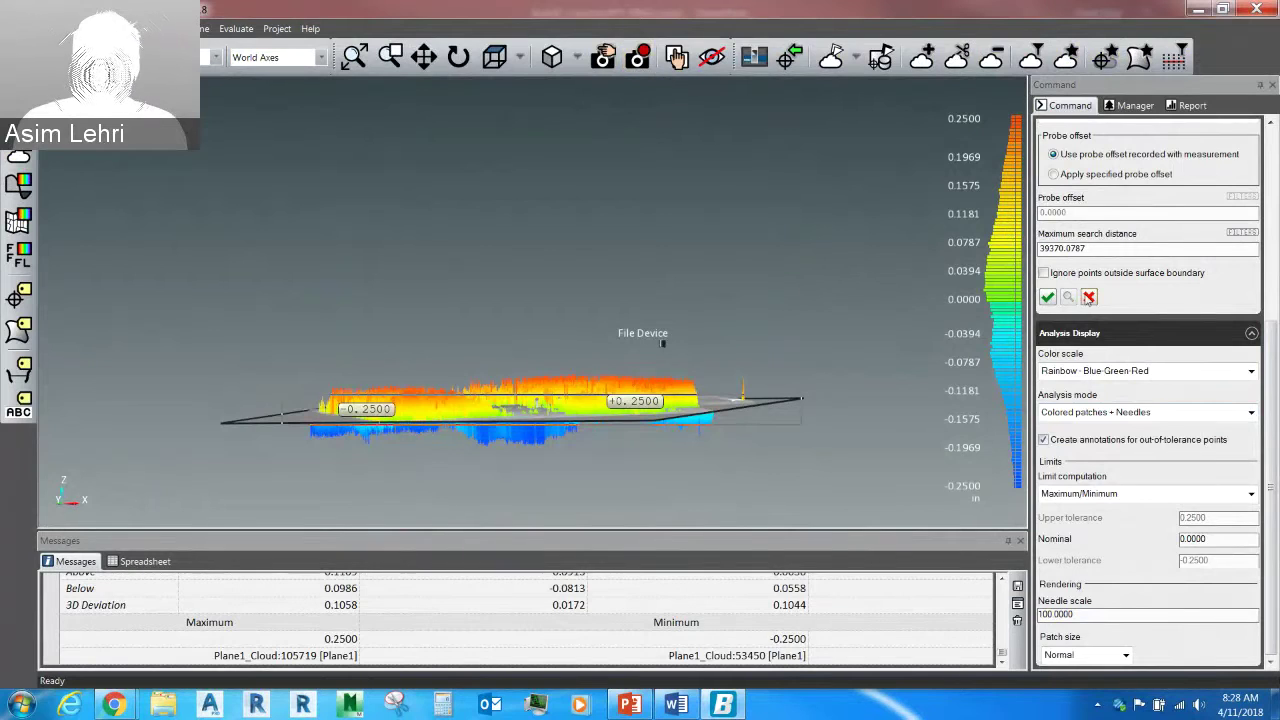
{"action": "left_click", "coordinate": [1089, 297]}
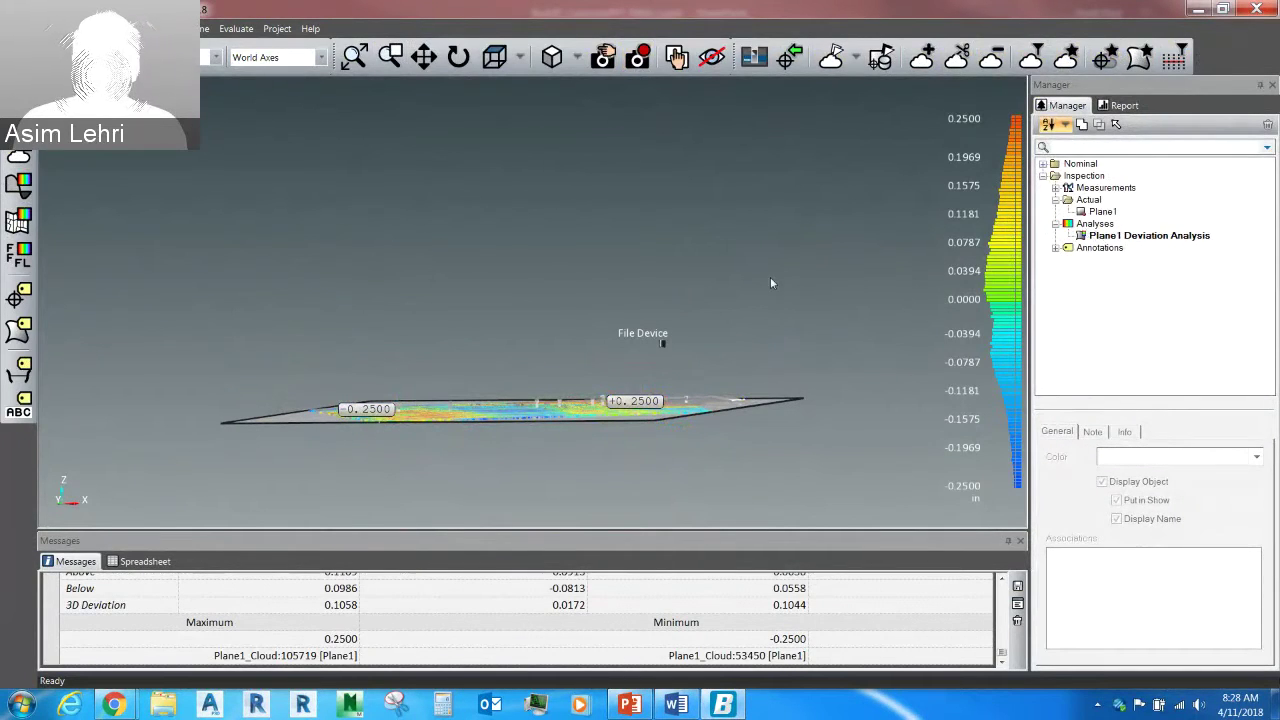
Save a view looking down on the colored cloud and Plane1 under the name Top View
{"action": "middle_click_drag", "start_coordinate": [695, 278], "coordinate": [668, 470]}
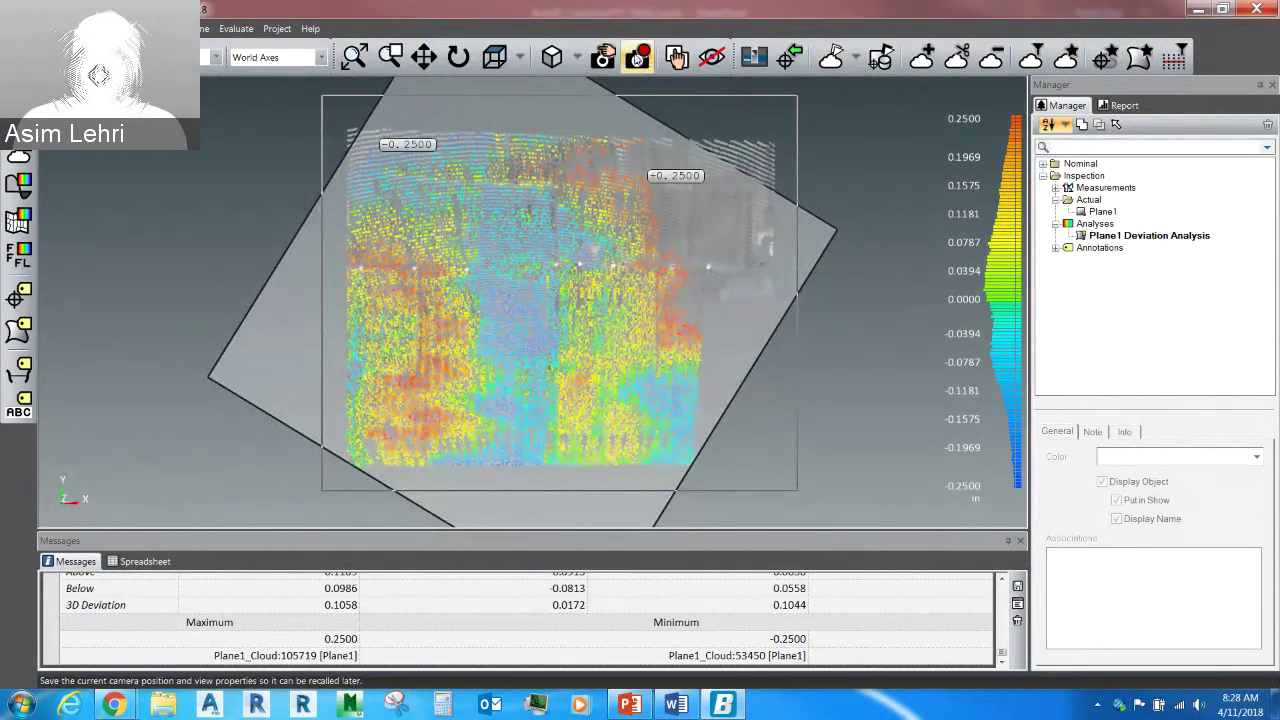
{"action": "left_click", "coordinate": [637, 58]}
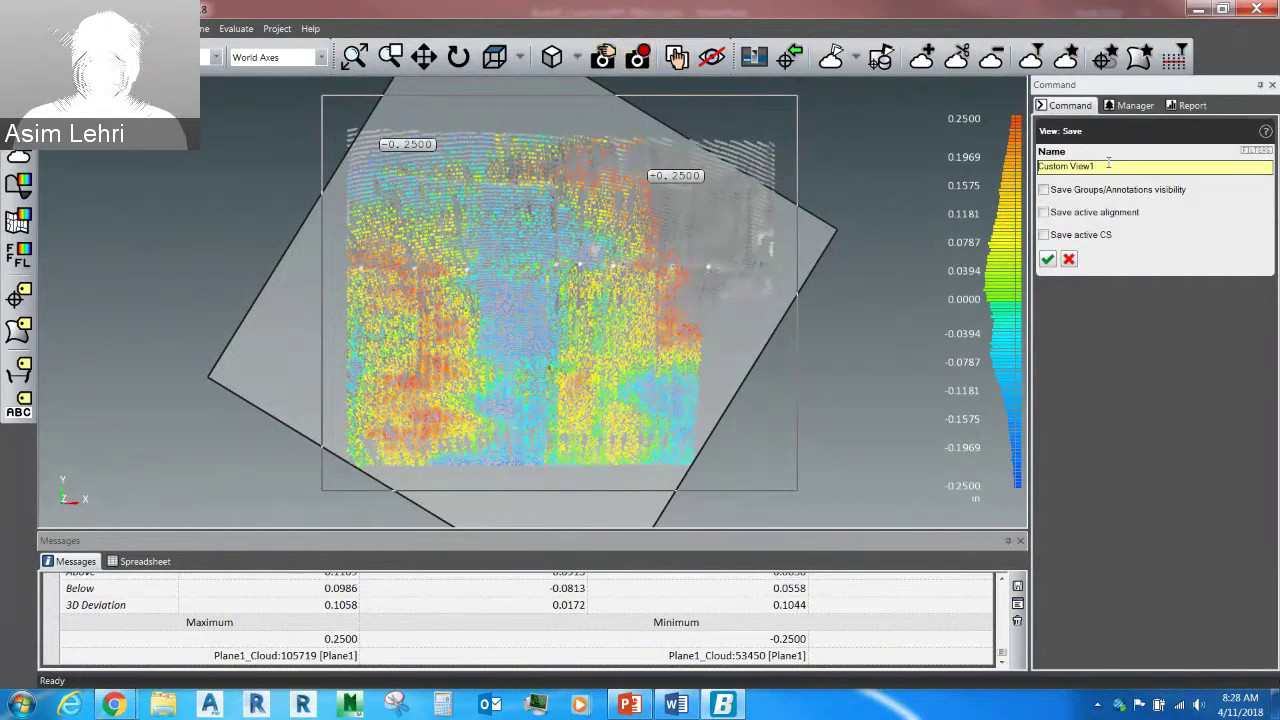
{"action": "left_click_drag", "start_coordinate": [1108, 165], "coordinate": [1040, 166]}
{"action": "key", "text": "BackSpace"}
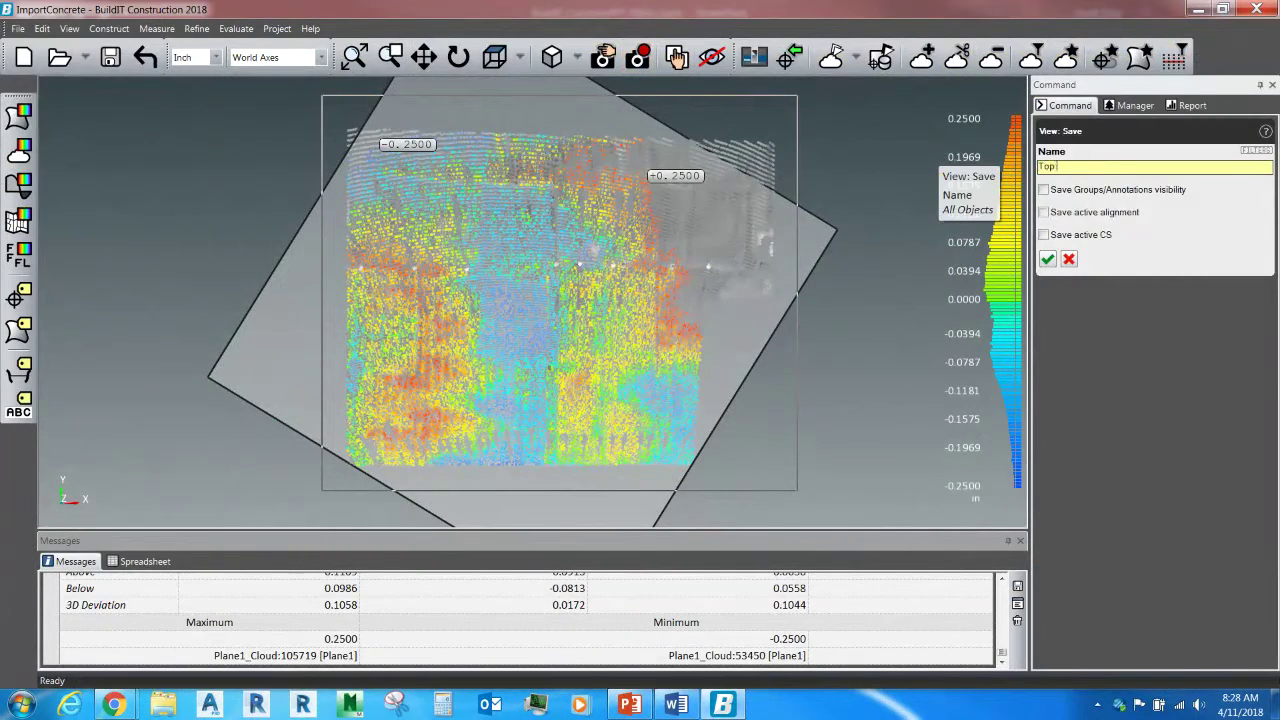
{"action": "left_click", "coordinate": [1047, 260]}
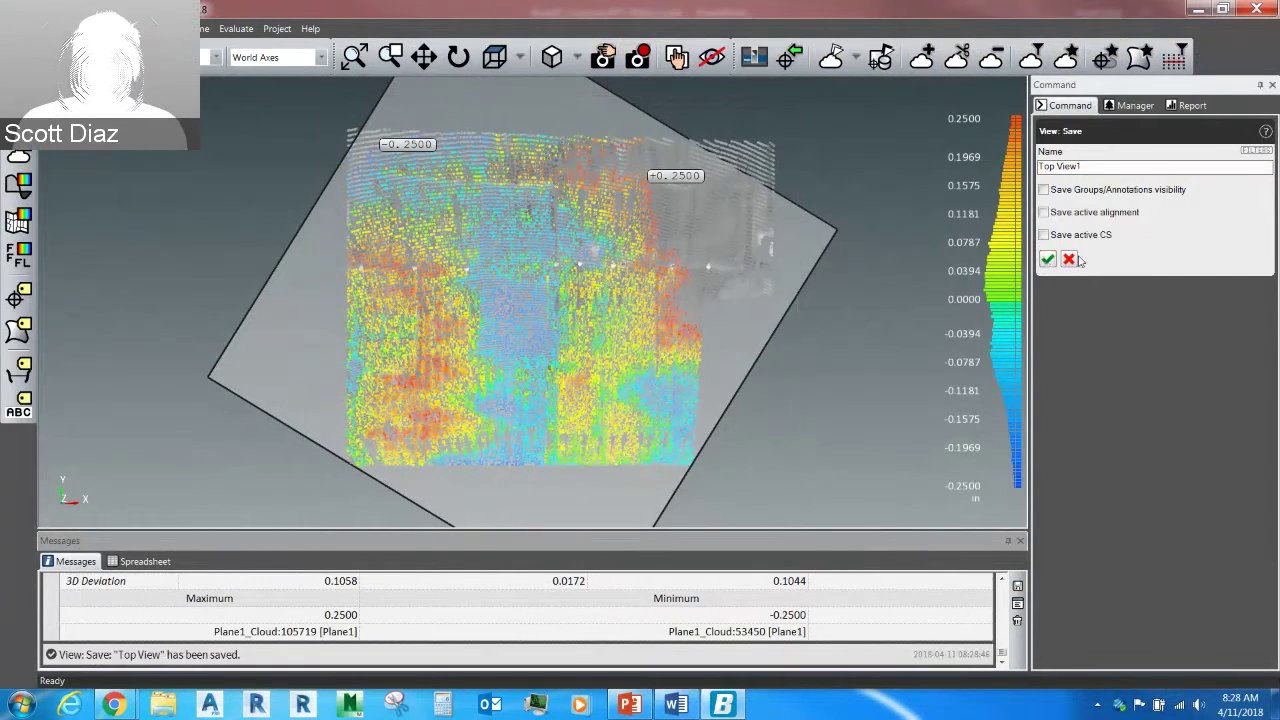
{"action": "left_click", "coordinate": [1074, 259]}
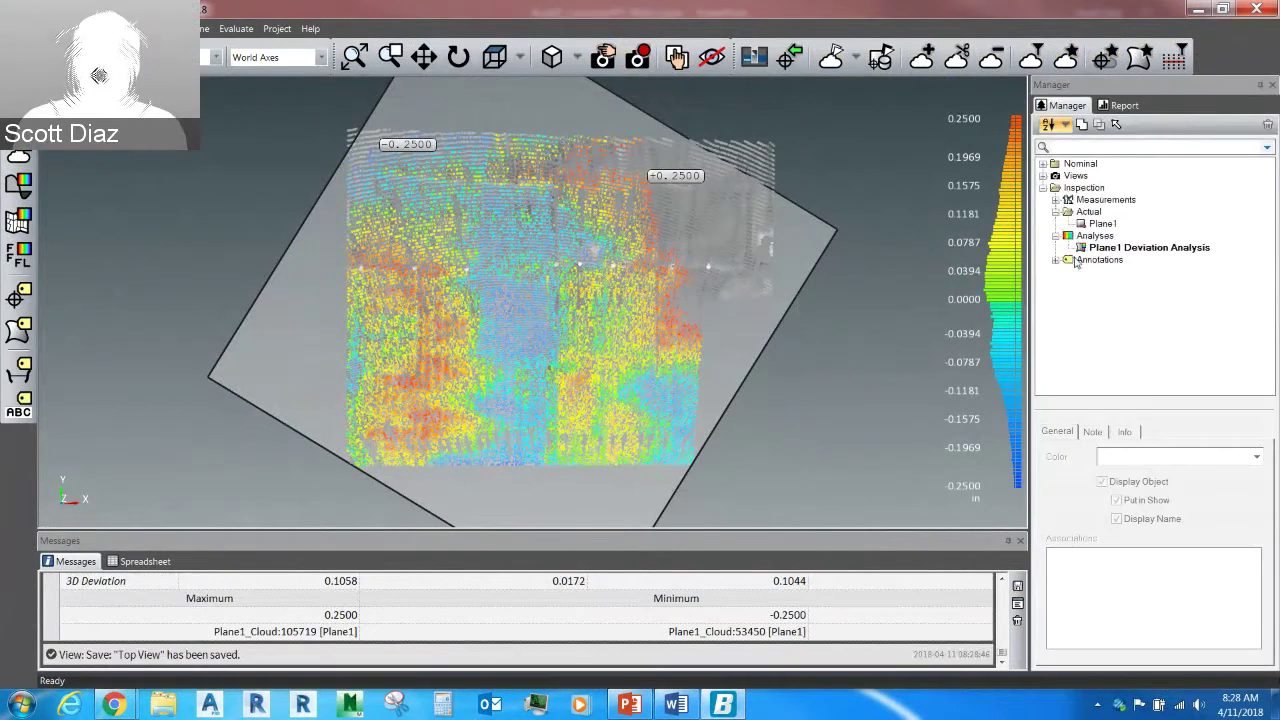
Add the saved Top View and the Plane1 Deviation Analysis to the report
{"action": "left_click", "coordinate": [1045, 177]}
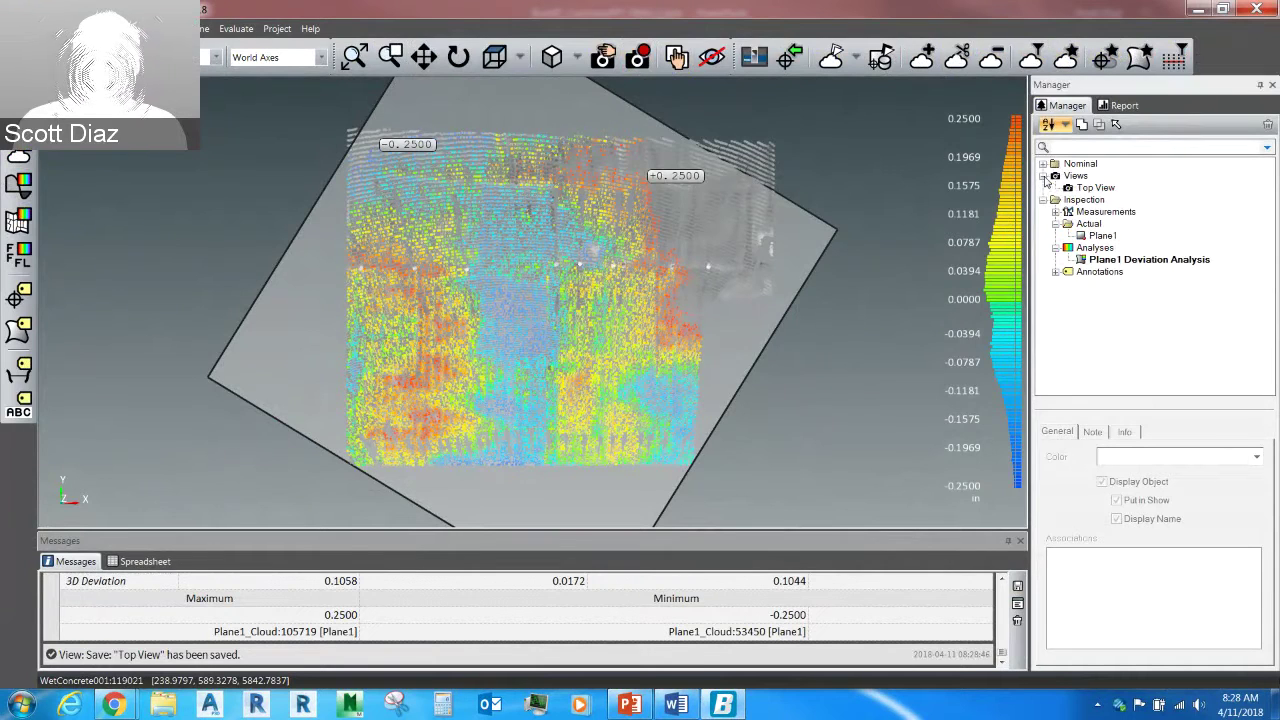
{"action": "left_click", "coordinate": [1090, 188]}
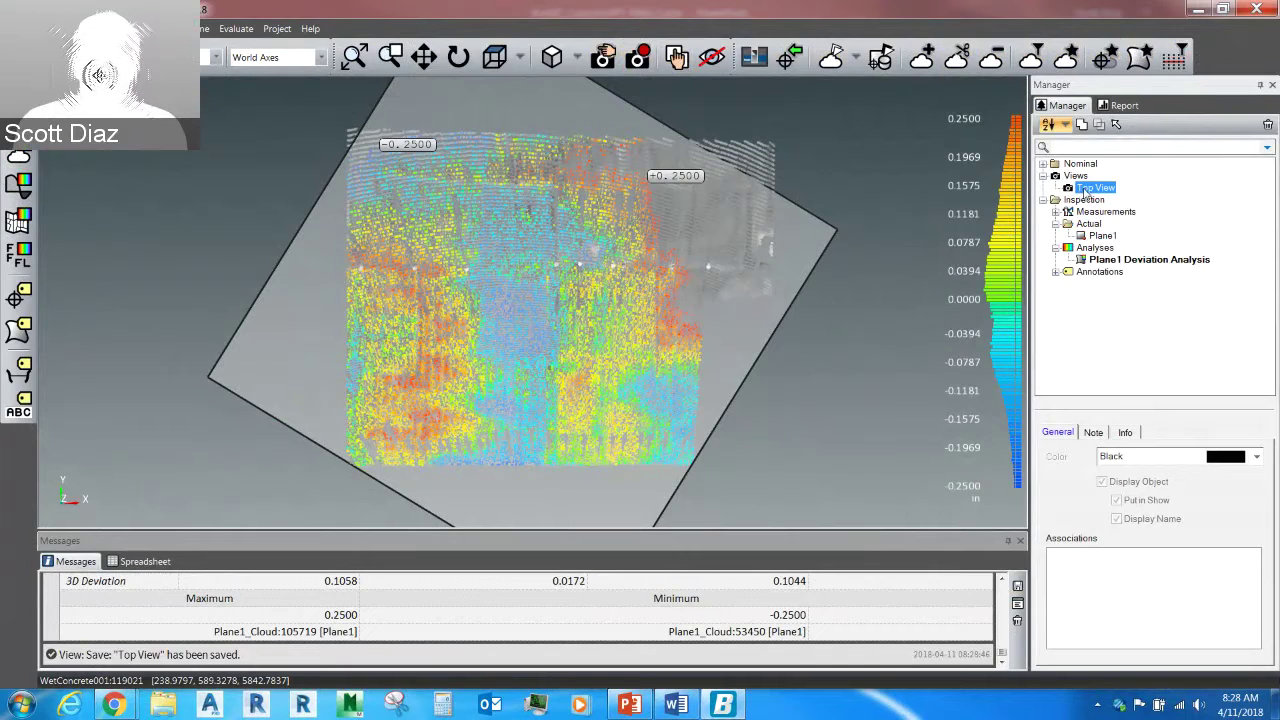
{"action": "right_click", "coordinate": [1086, 190]}
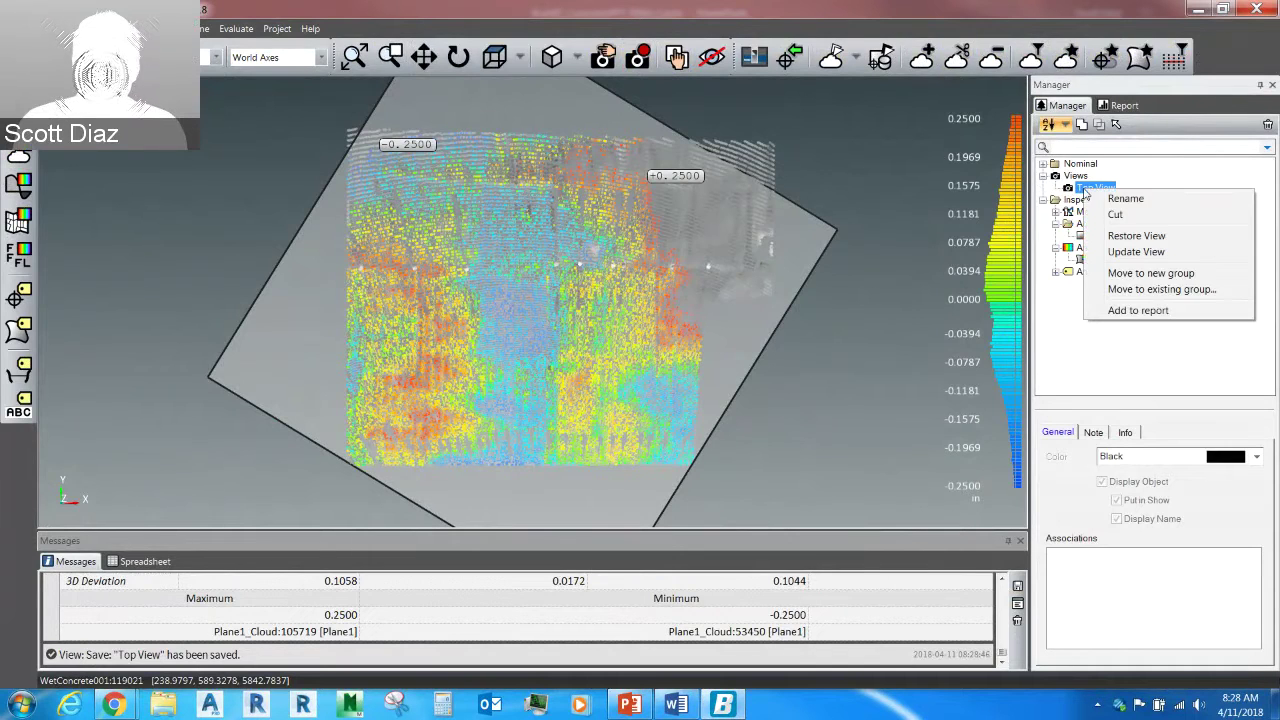
{"action": "left_click", "coordinate": [1151, 311]}
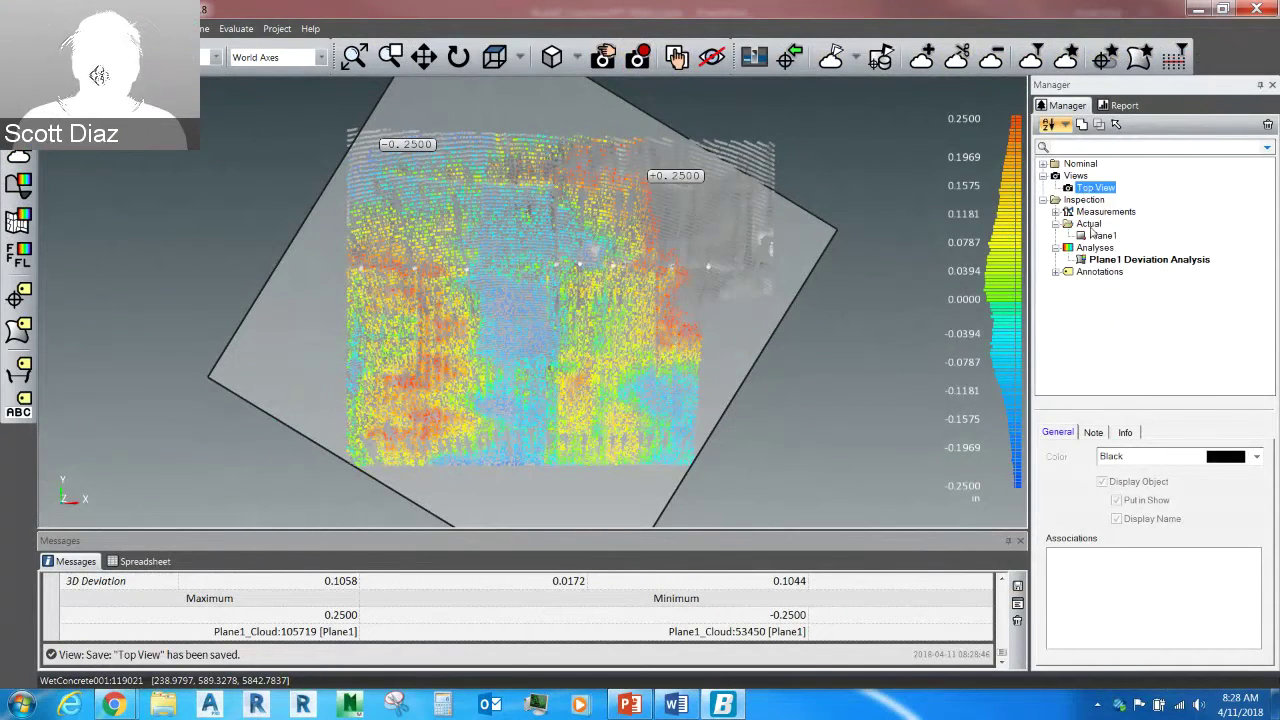
{"action": "left_click", "coordinate": [1101, 263]}
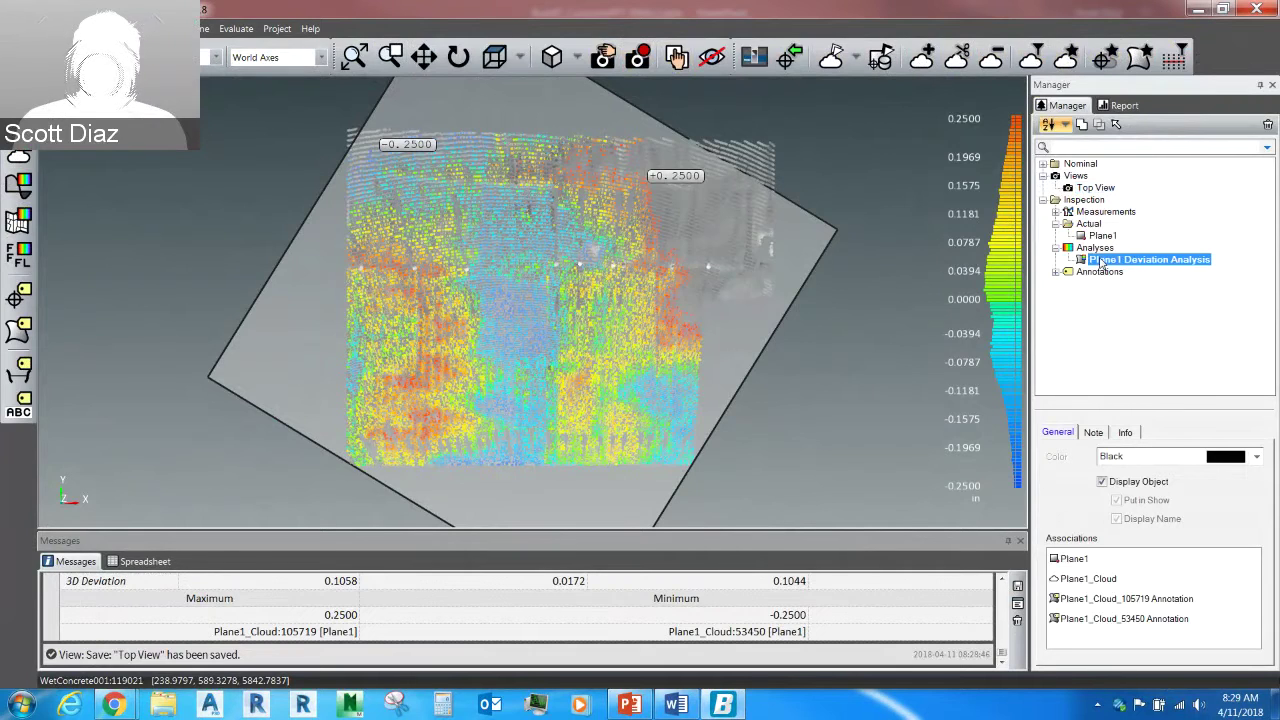
{"action": "right_click", "coordinate": [1160, 264]}
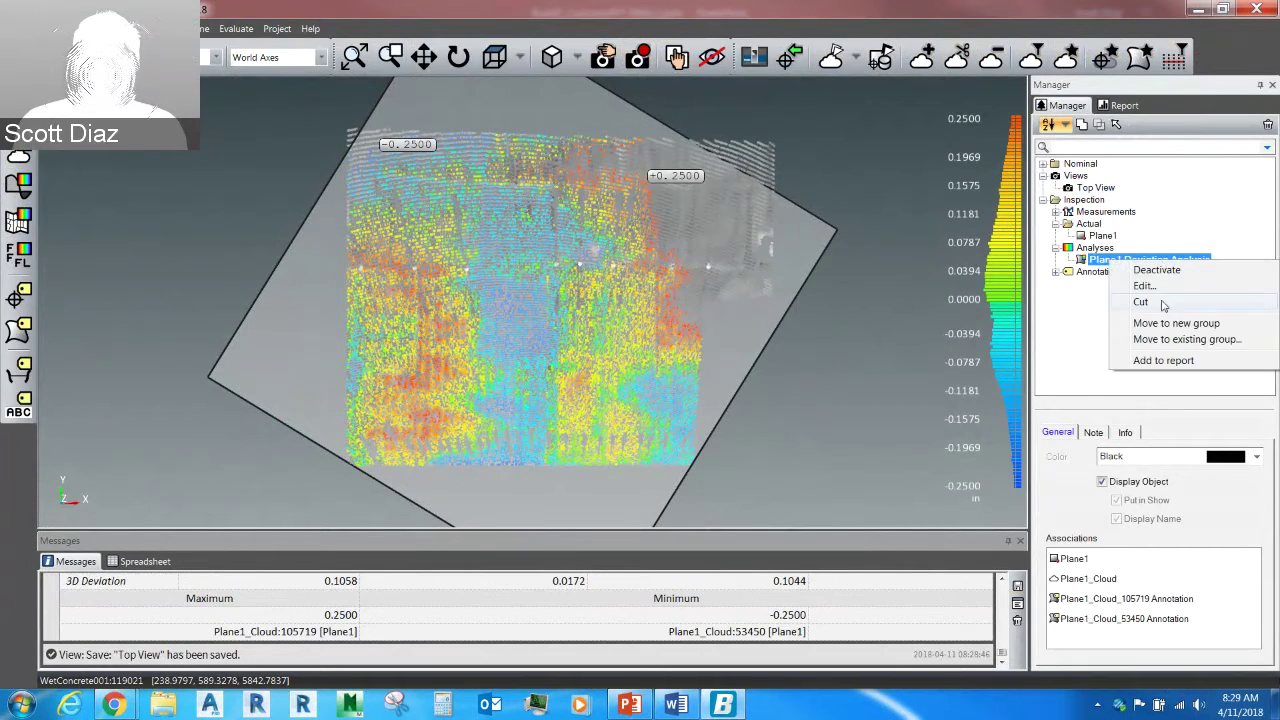
{"action": "left_click", "coordinate": [1170, 361]}
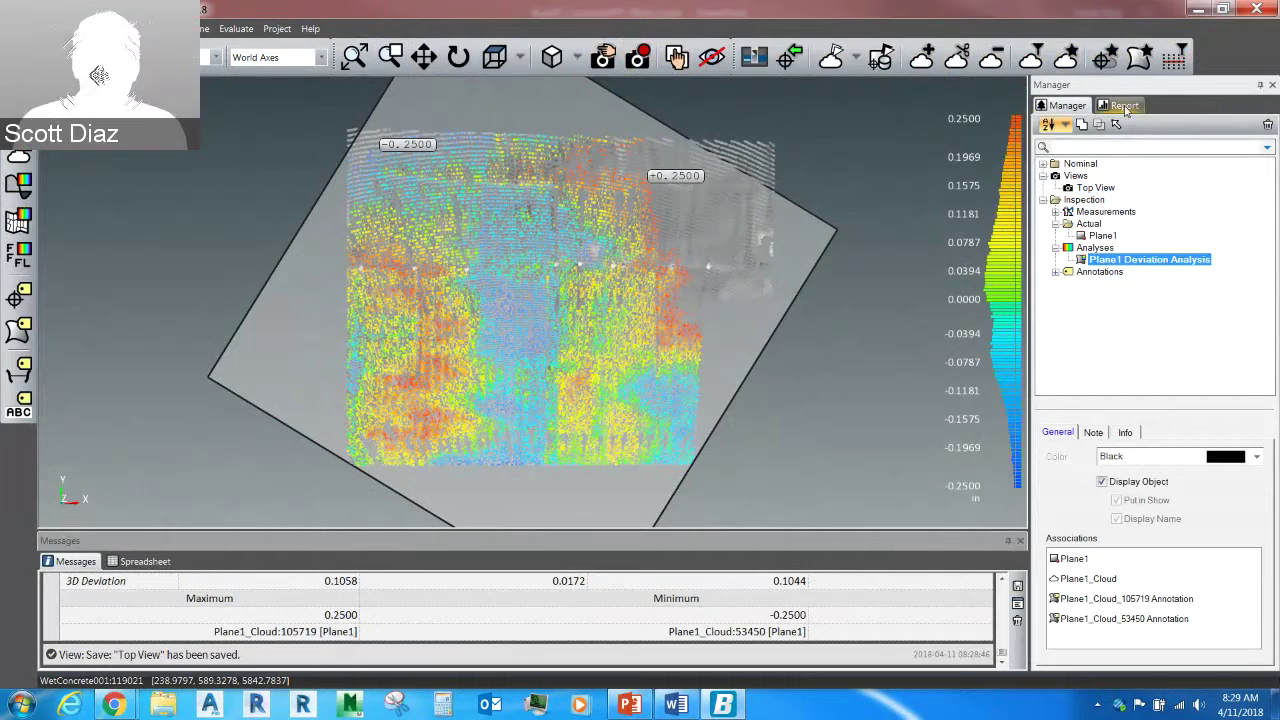
Generate the report and save it to the Desktop as the standard PDF ImportConcrete_Report.pdf
{"action": "left_click", "coordinate": [1124, 106]}
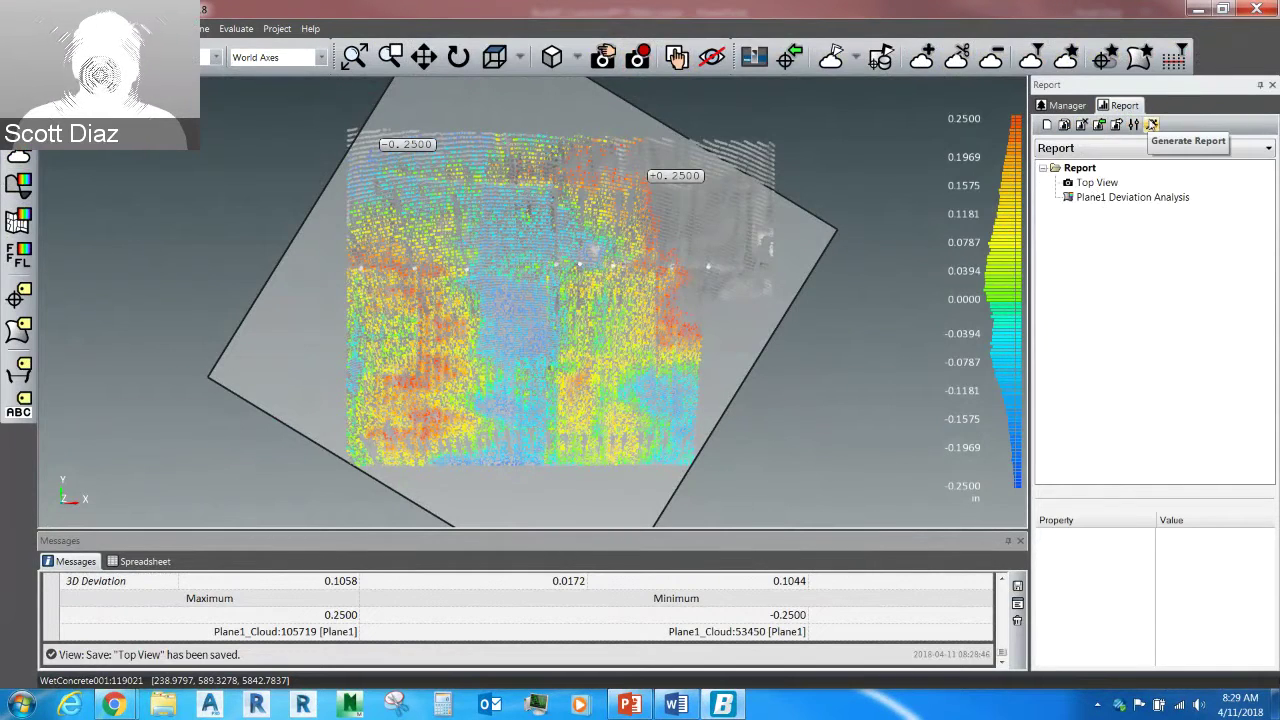
{"action": "left_click", "coordinate": [1151, 124]}
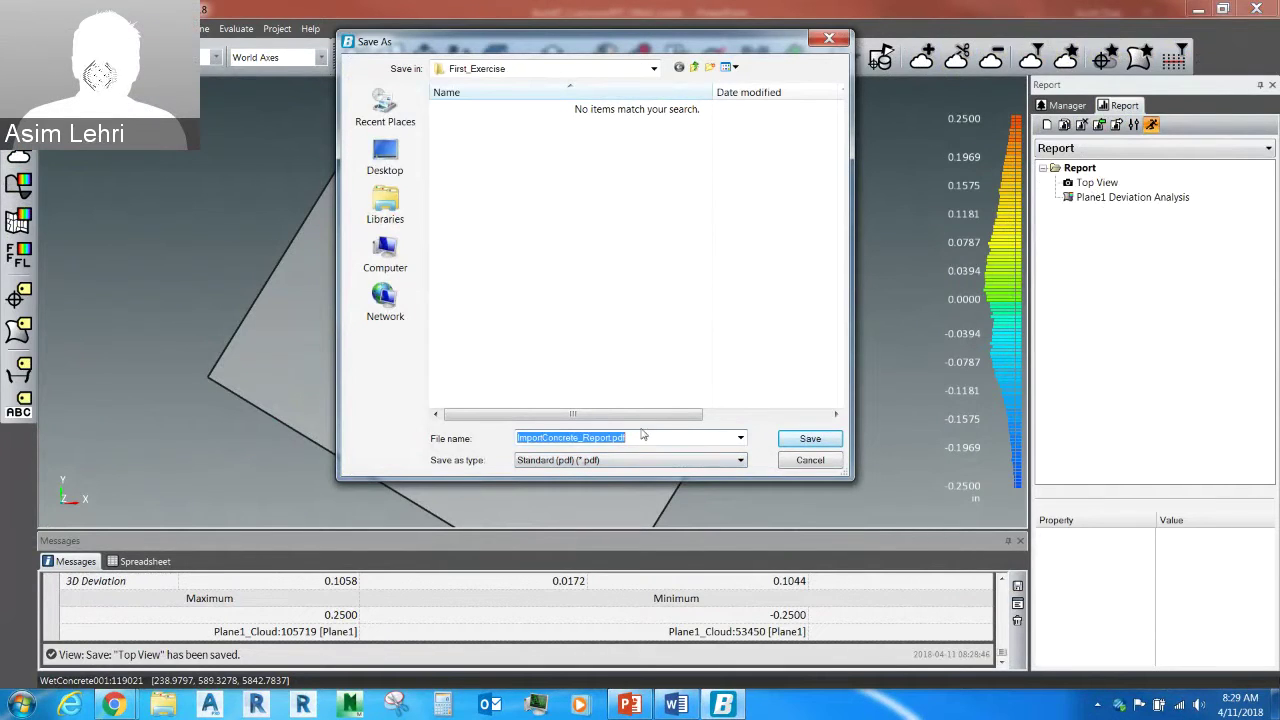
{"action": "left_click", "coordinate": [385, 155]}
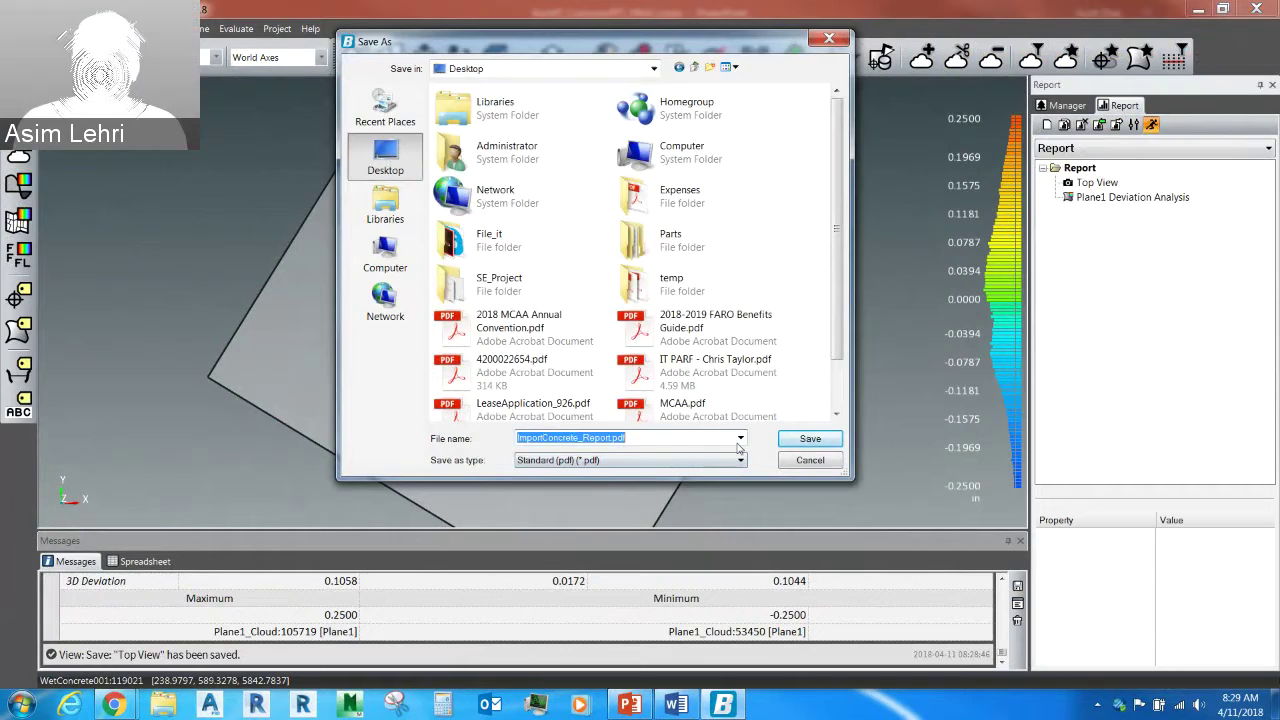
{"action": "left_click", "coordinate": [791, 440]}
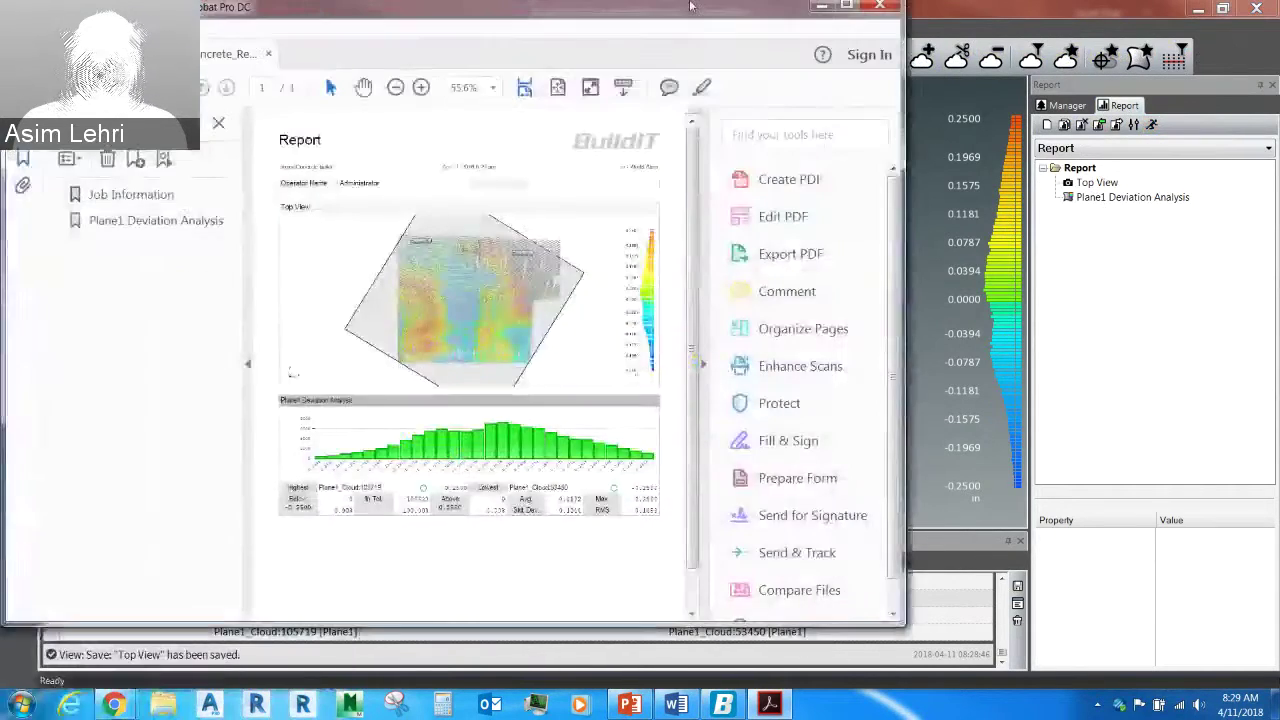
Examine the Top View image, deviation histogram and statistics in the PDF report, and close it
{"action": "scroll", "coordinate": [612, 271], "scroll_direction": "down", "scroll_amount": 4}
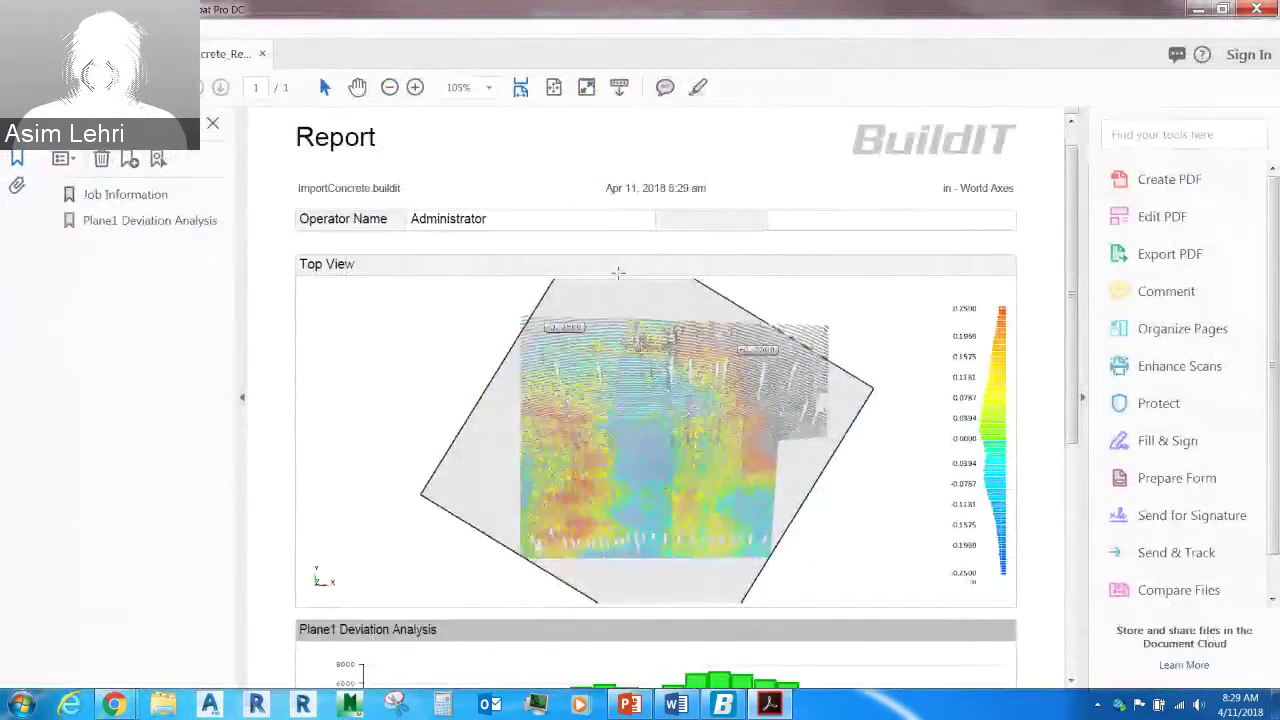
{"action": "scroll", "coordinate": [610, 271], "scroll_direction": "down", "scroll_amount": 6}
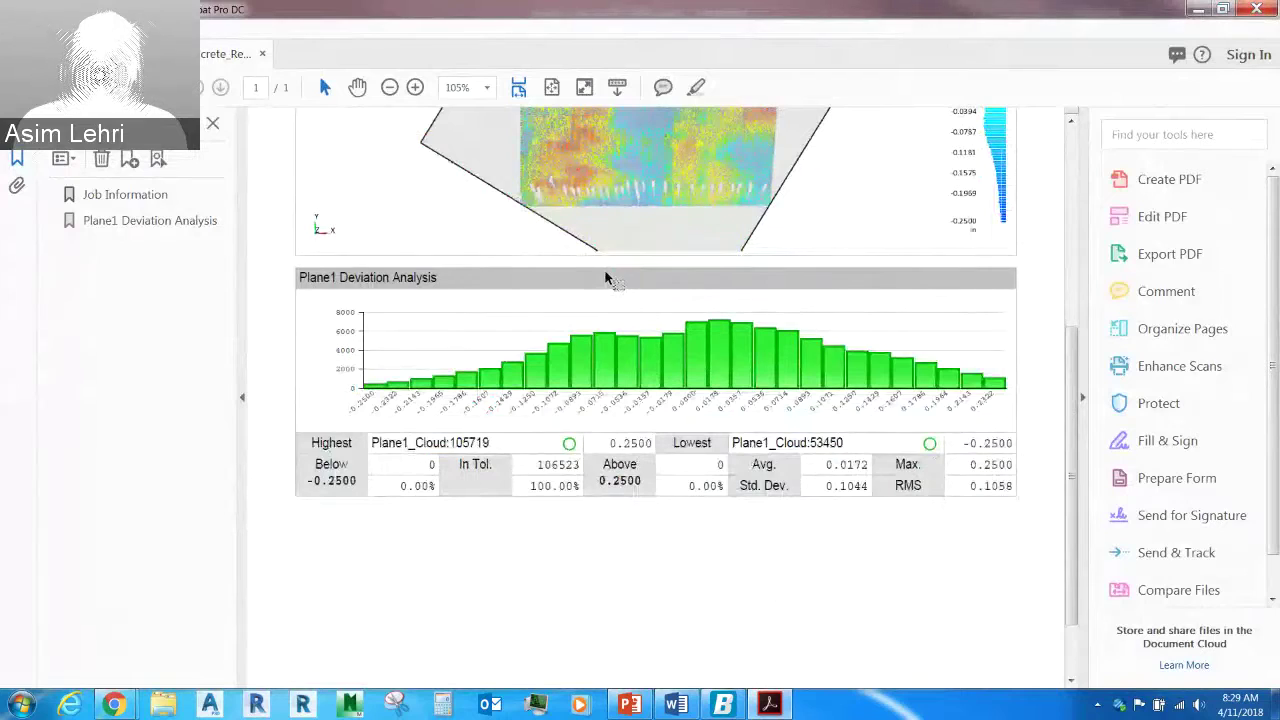
{"action": "scroll", "coordinate": [606, 278], "scroll_direction": "up", "scroll_amount": 3}
{"action": "scroll", "coordinate": [605, 272], "scroll_direction": "down", "scroll_amount": 4}
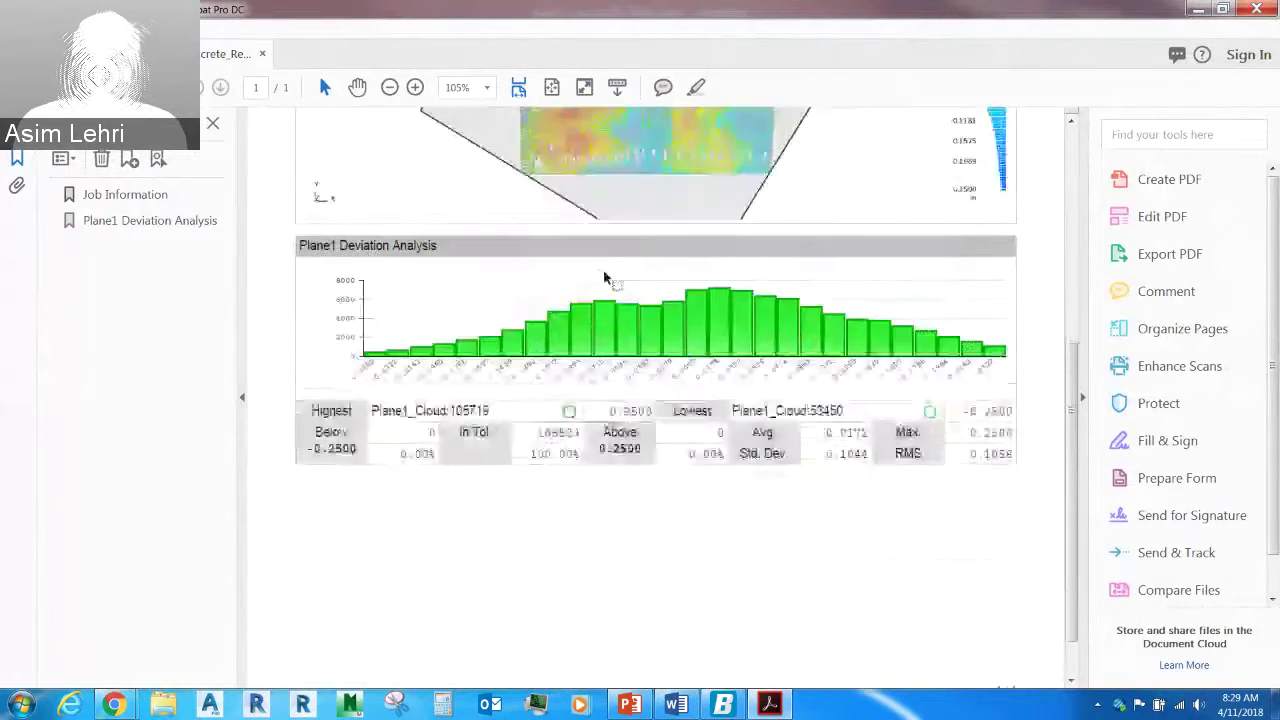
{"action": "scroll", "coordinate": [603, 274], "scroll_direction": "up", "scroll_amount": 5}
{"action": "scroll", "coordinate": [601, 275], "scroll_direction": "up", "scroll_amount": 5}
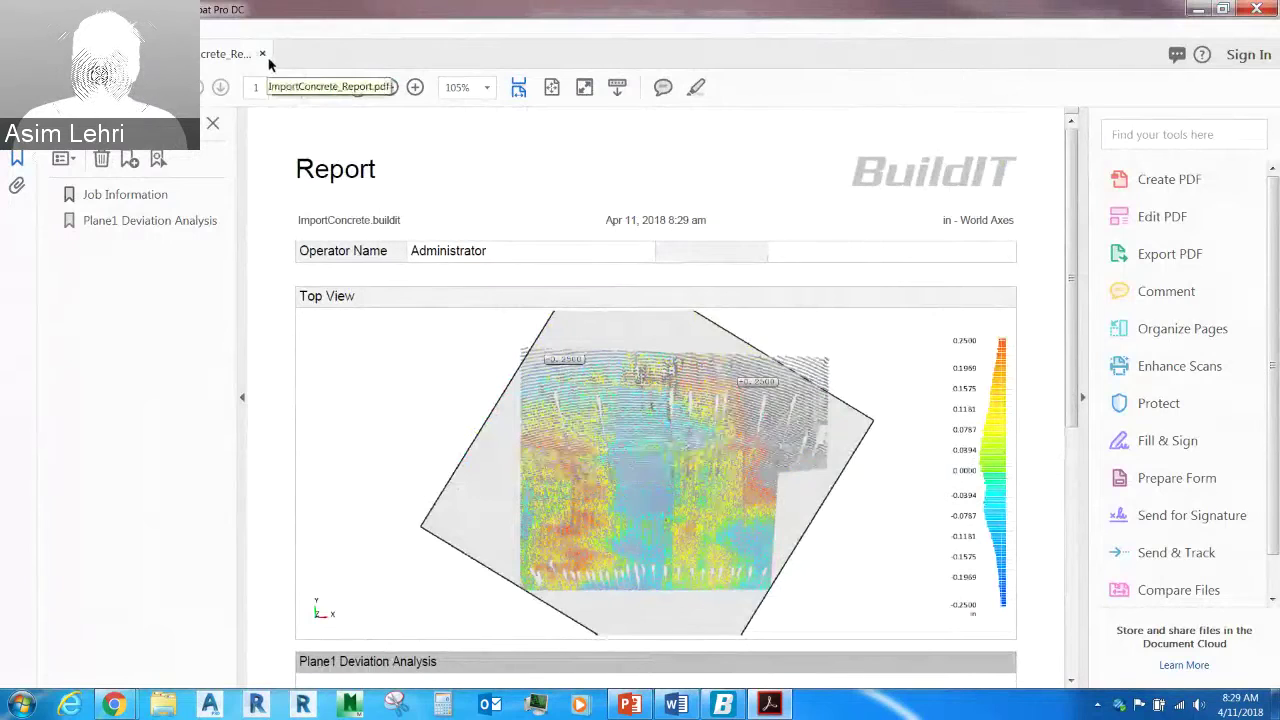
{"action": "left_click_drag", "start_coordinate": [1066, 148], "coordinate": [1066, 234]}
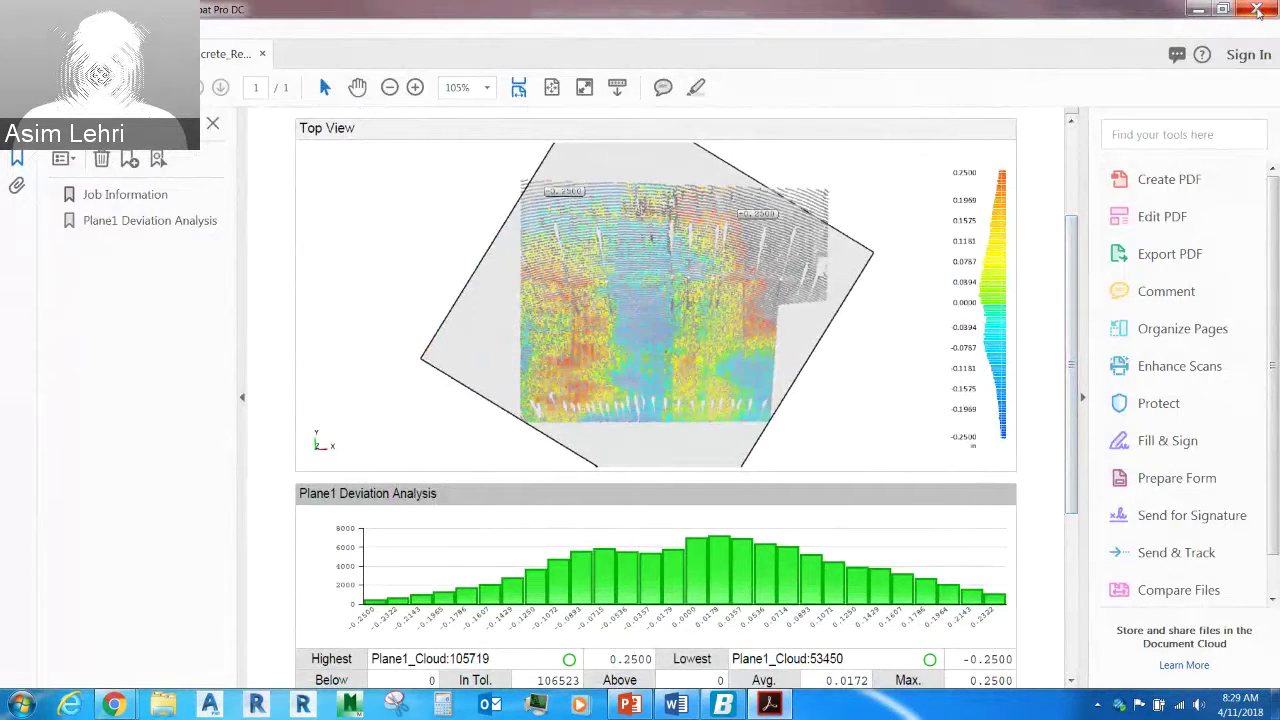
{"action": "scroll", "coordinate": [820, 320], "scroll_direction": "down", "scroll_amount": 3}
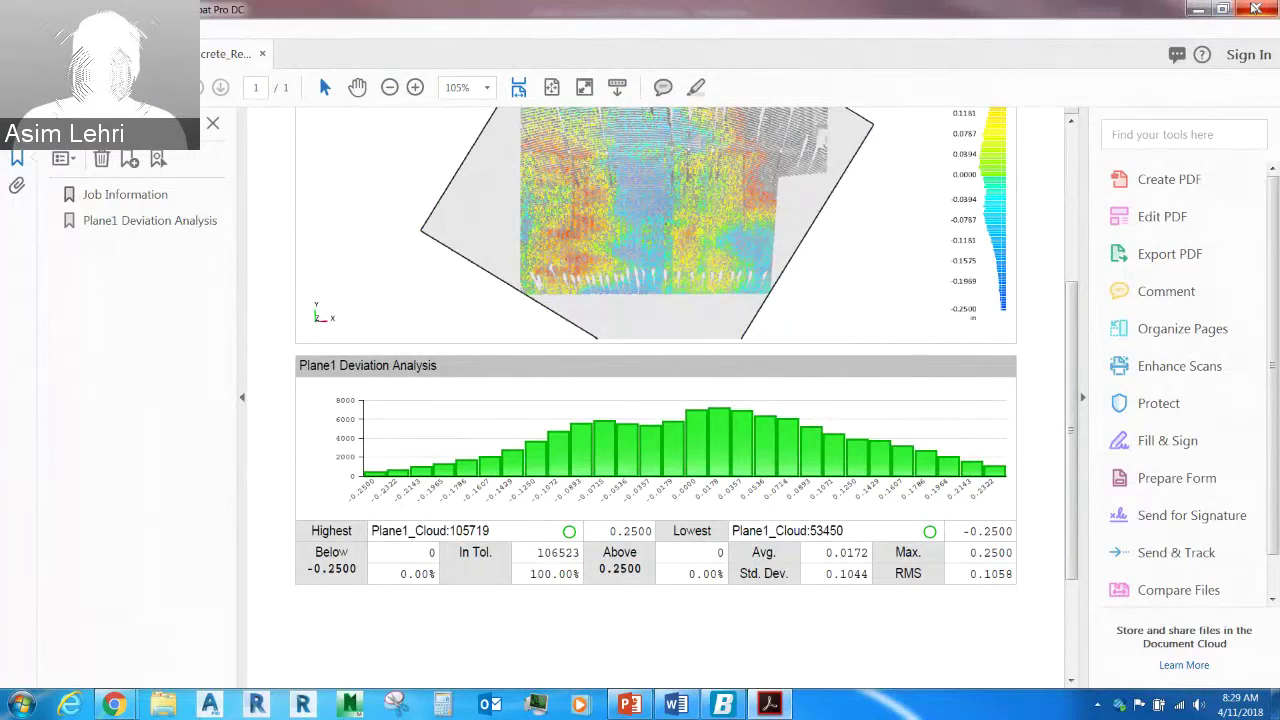
{"action": "left_click", "coordinate": [1256, 9]}
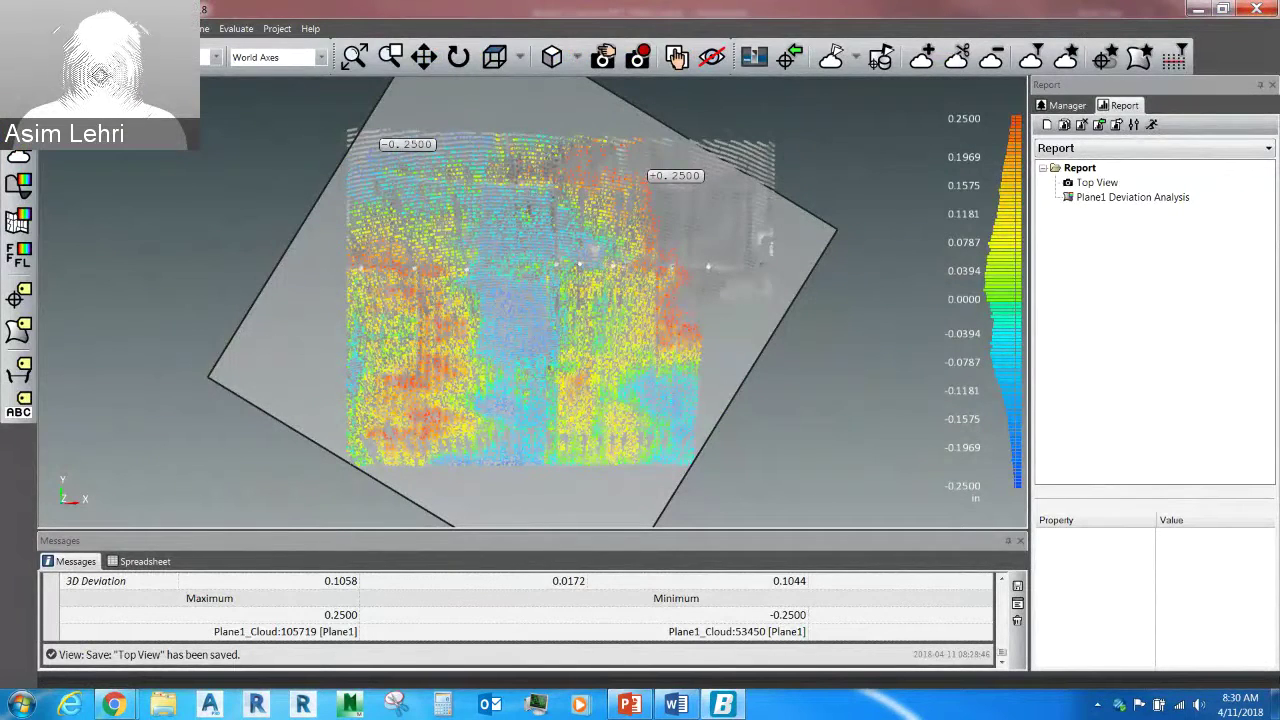
Examine the list of CAD file formats supported by Import Models, and close the import dialog without importing a file
{"action": "left_click", "coordinate": [50, 28]}
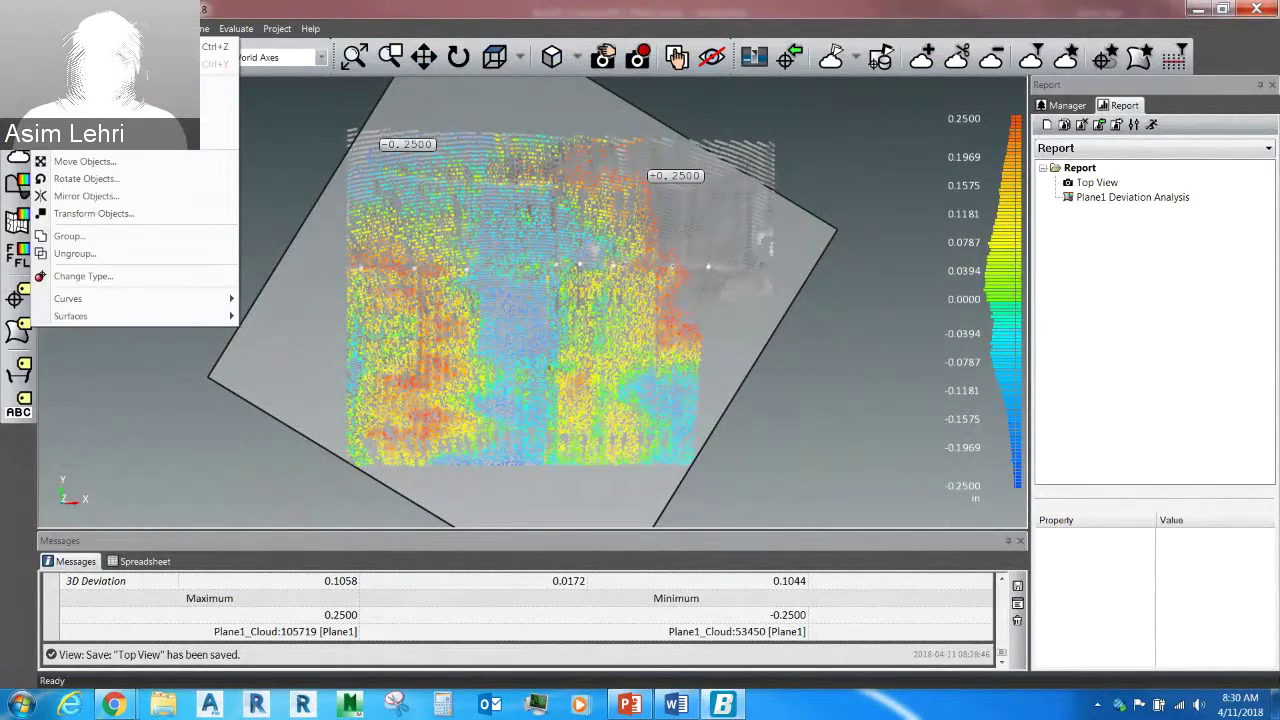
{"action": "mouse_move", "coordinate": [15, 28]}
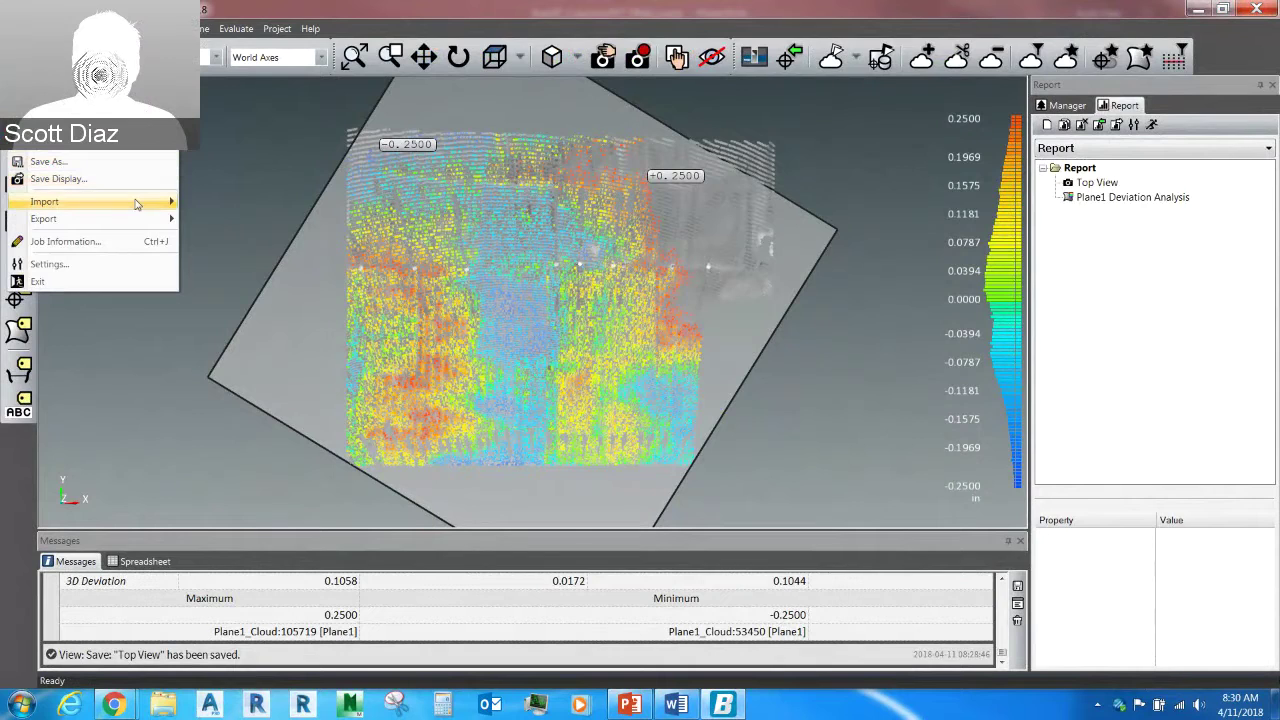
{"action": "mouse_move", "coordinate": [136, 203]}
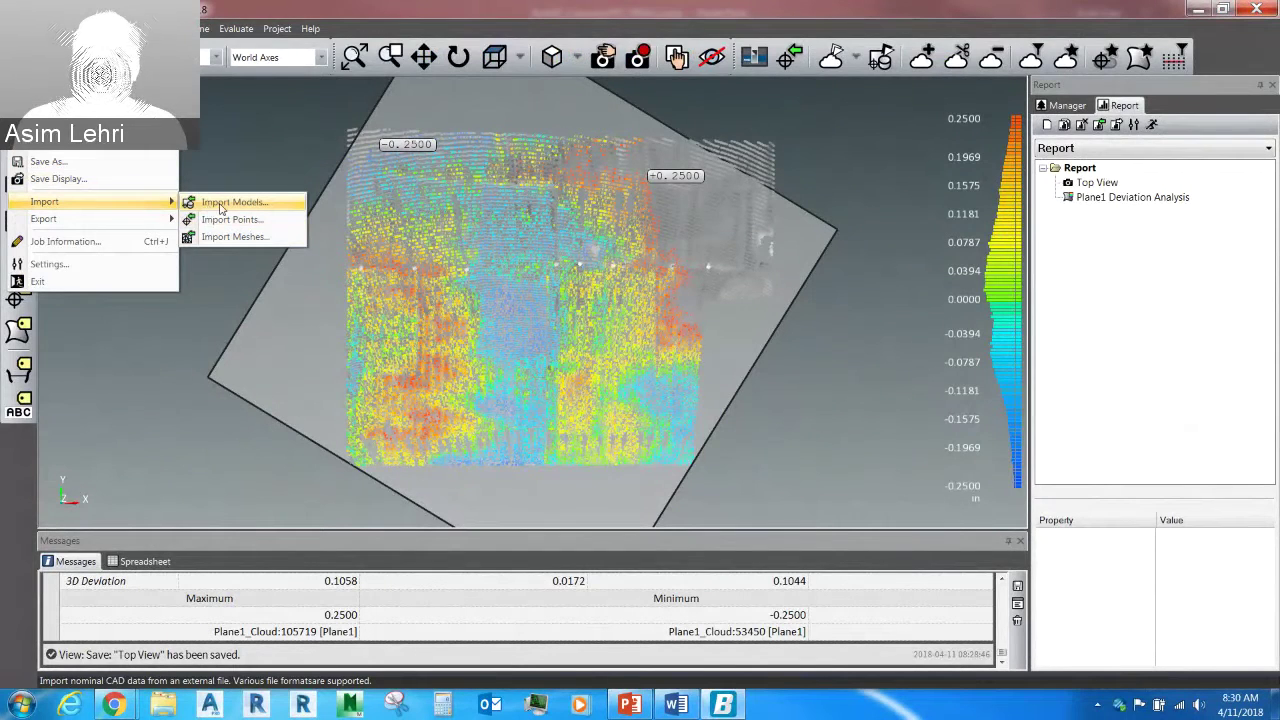
{"action": "left_click", "coordinate": [221, 204]}
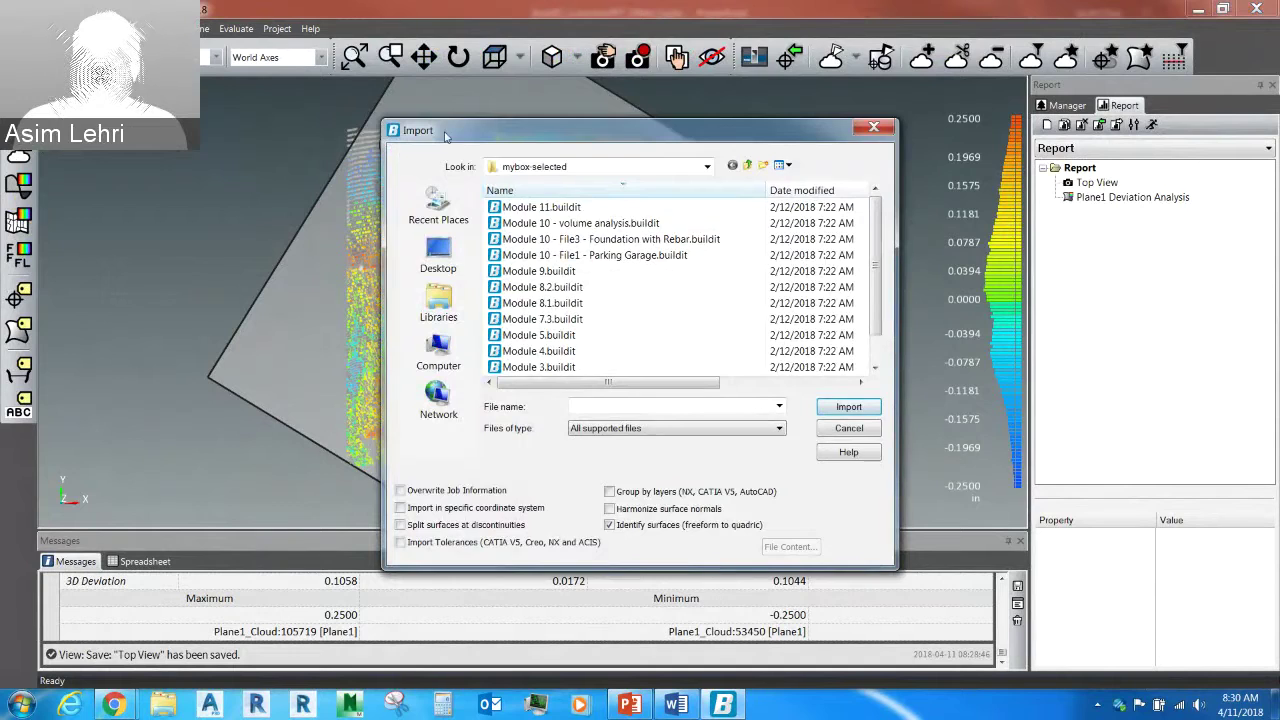
{"action": "left_click_drag", "start_coordinate": [441, 132], "coordinate": [407, 44]}
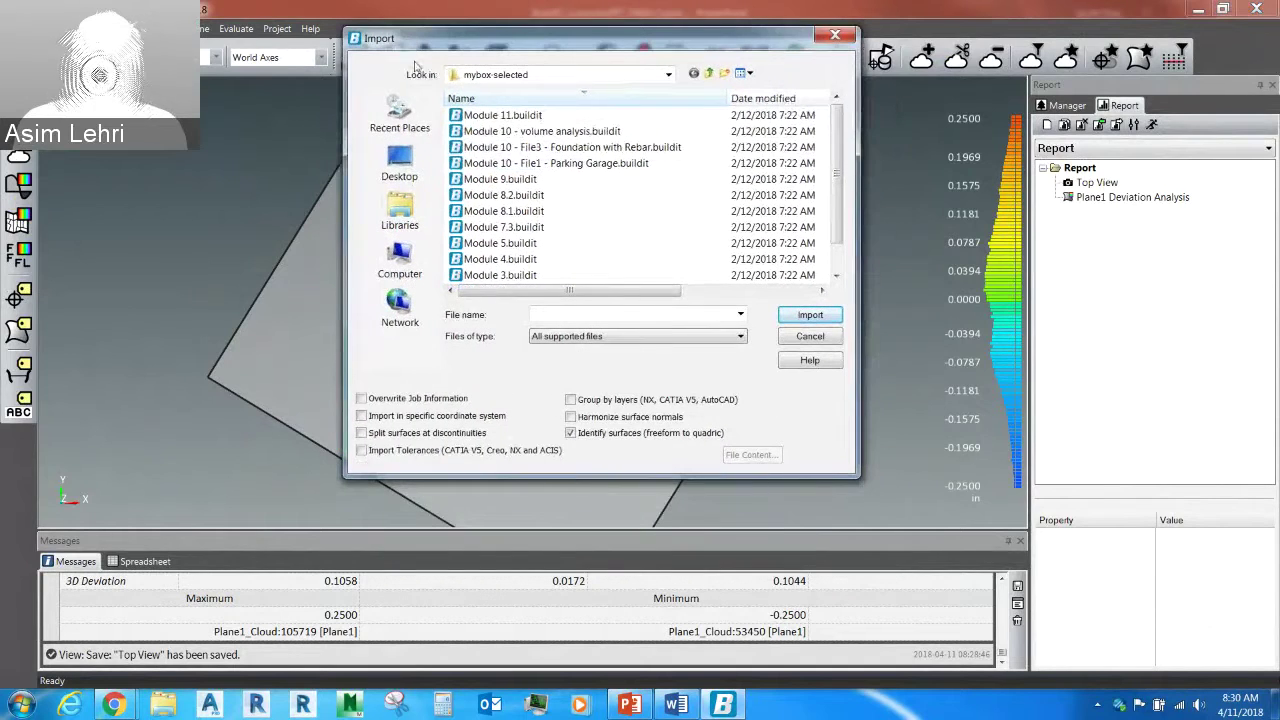
{"action": "left_click", "coordinate": [716, 337]}
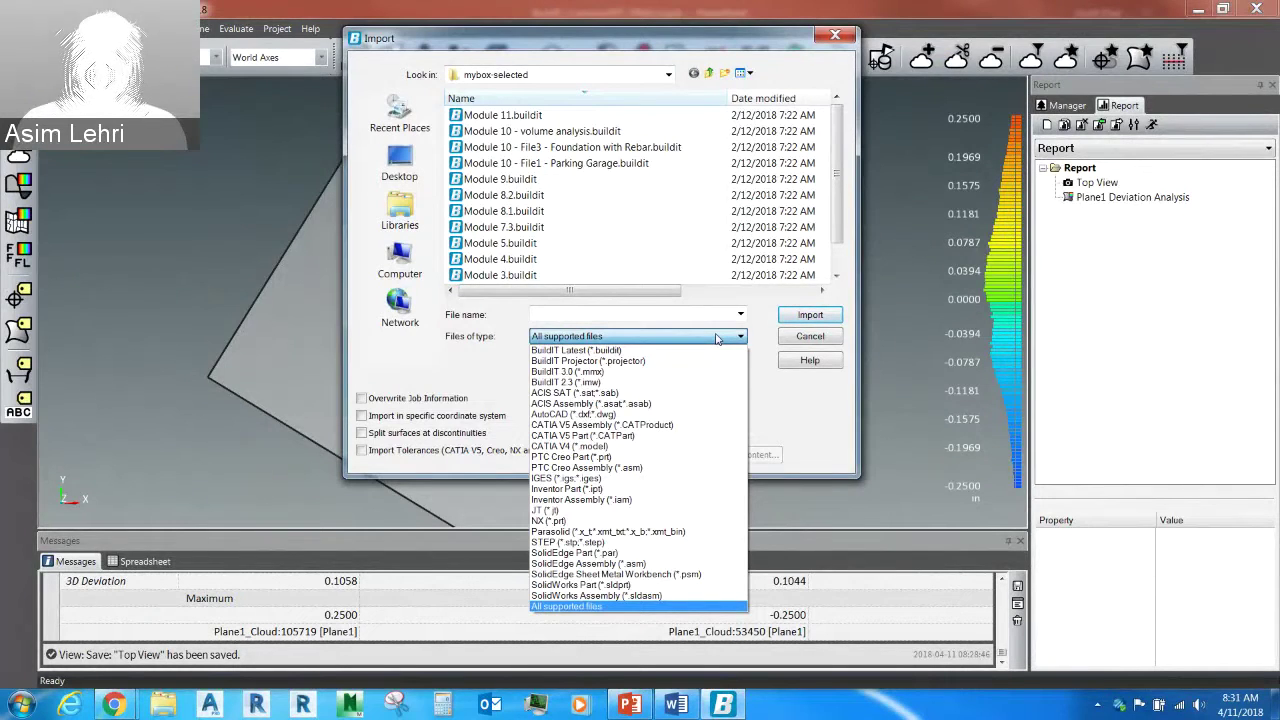
{"action": "left_click", "coordinate": [812, 337]}
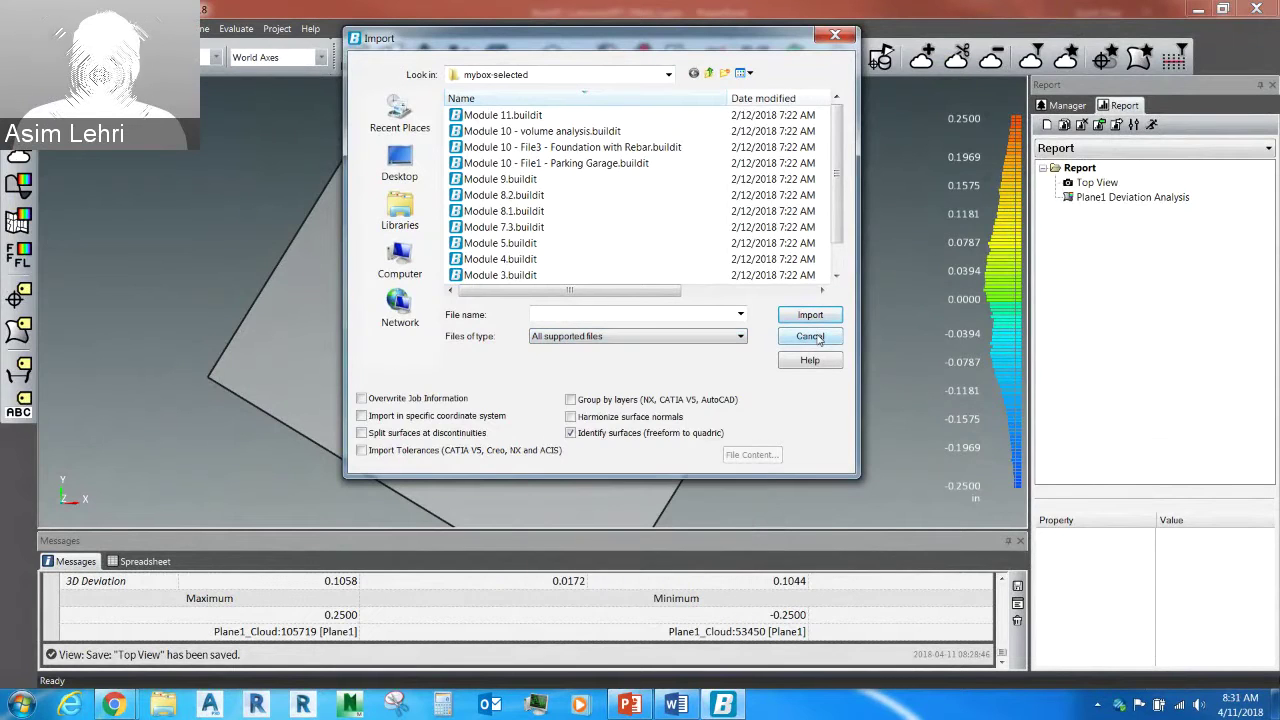
{"action": "left_click", "coordinate": [814, 338]}
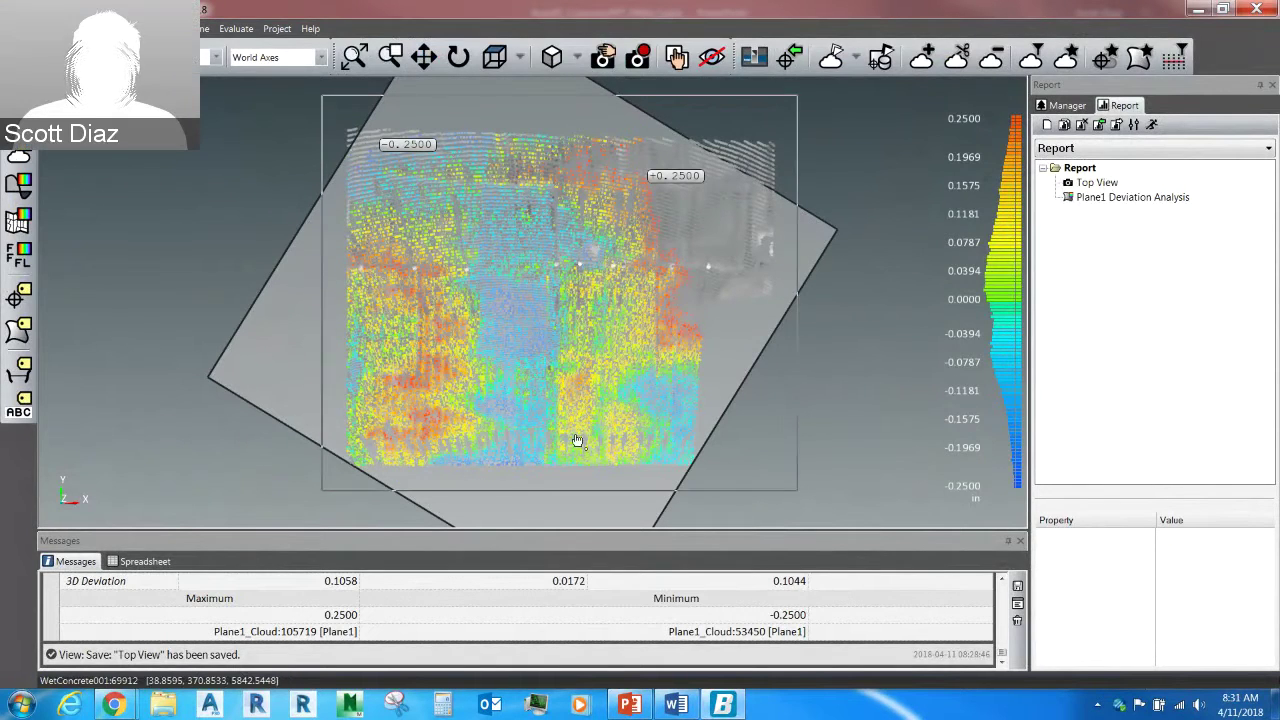
Switch to the BuildIT_CustomerPPT_FINAL2.pptx presentation in PowerPoint
{"action": "mouse_move", "coordinate": [627, 708]}
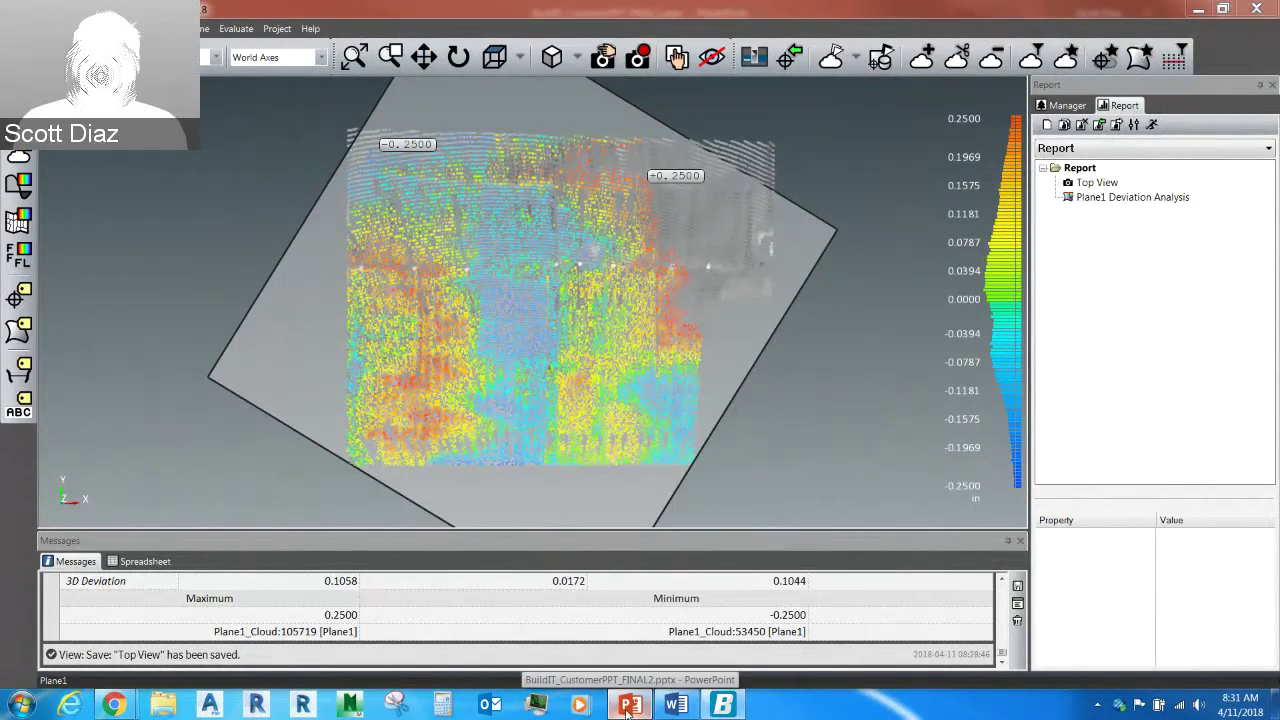
{"action": "left_click", "coordinate": [627, 706]}
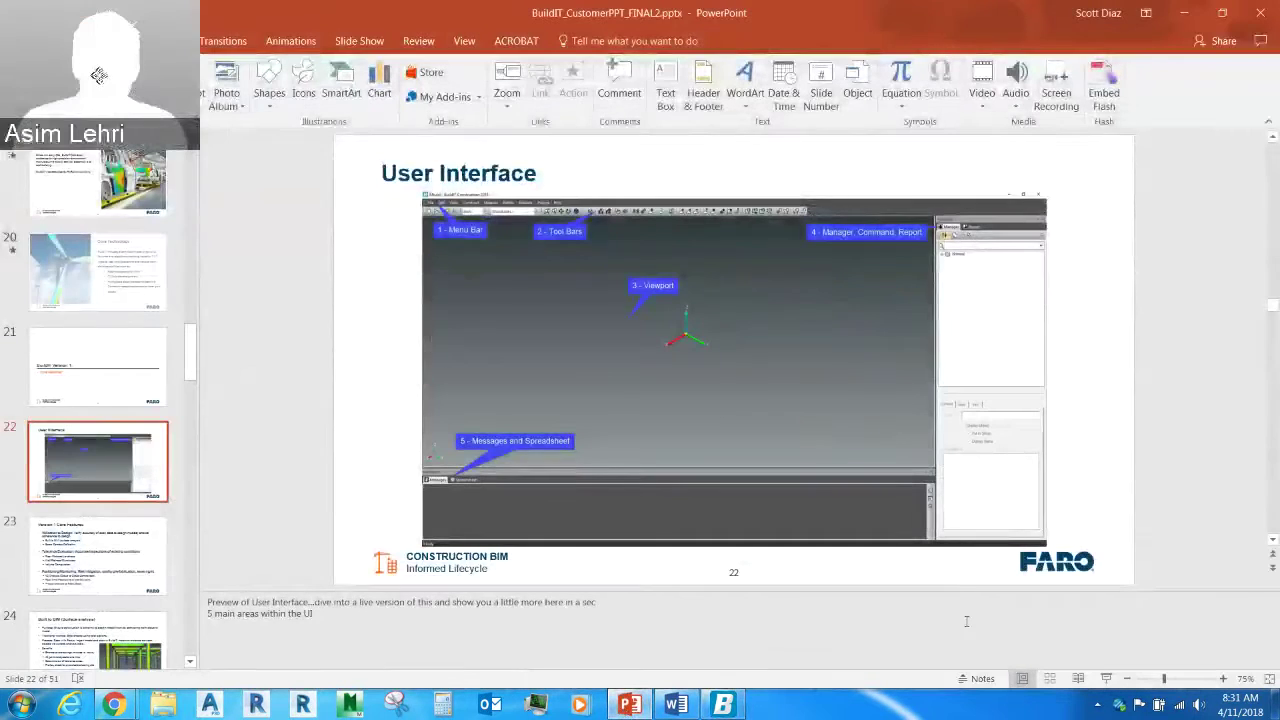